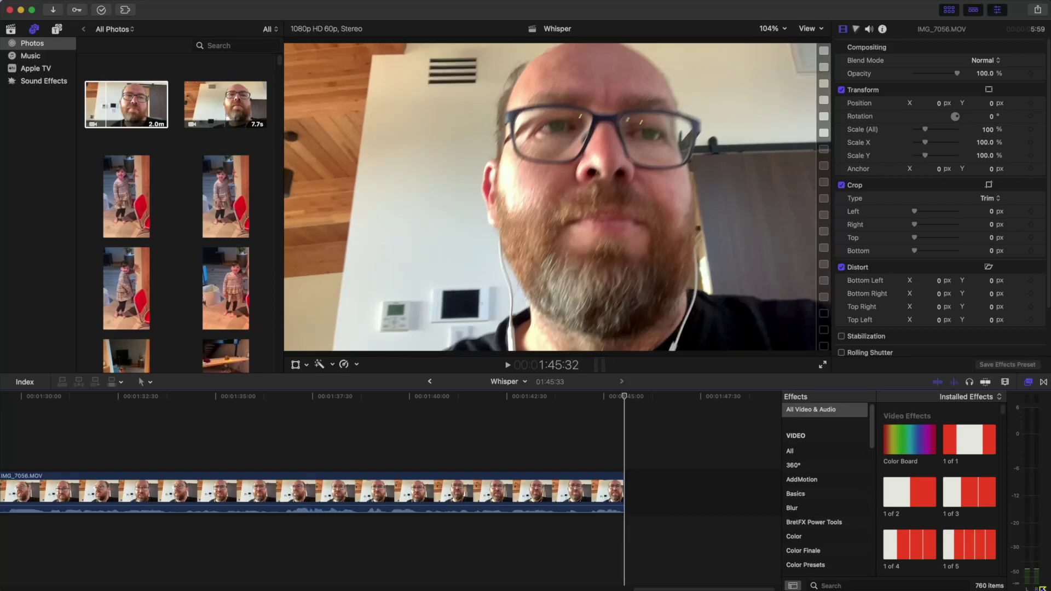
key("j")
key("j")
key("j")
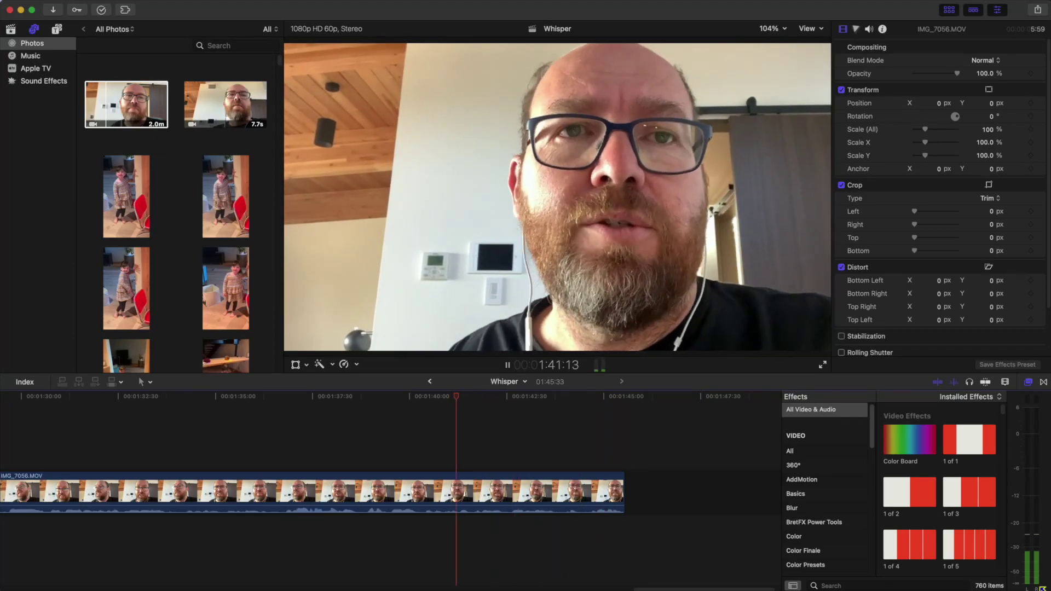
key("k")
key("space")
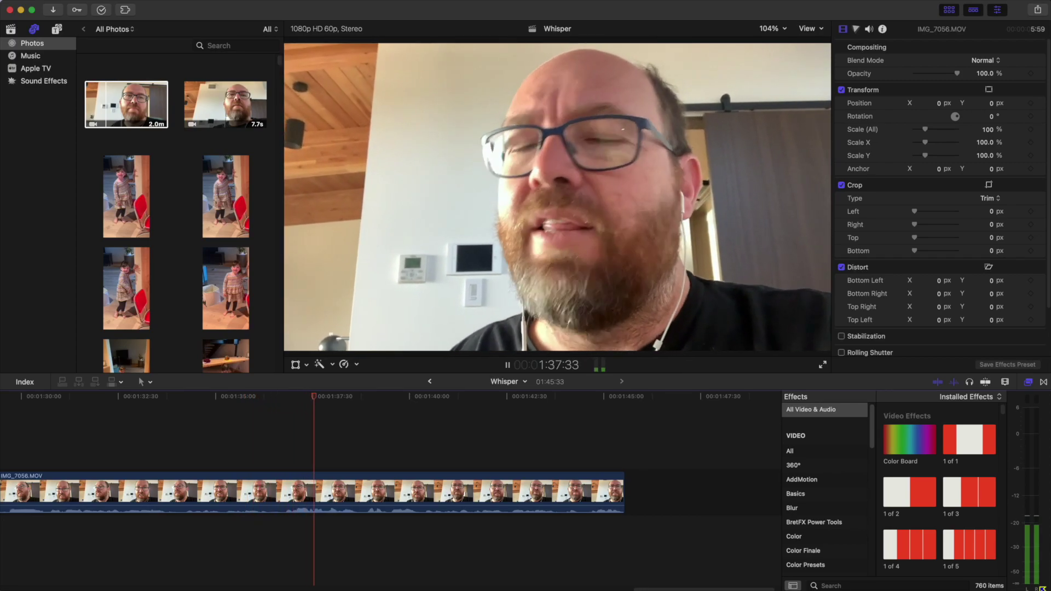
key("space")
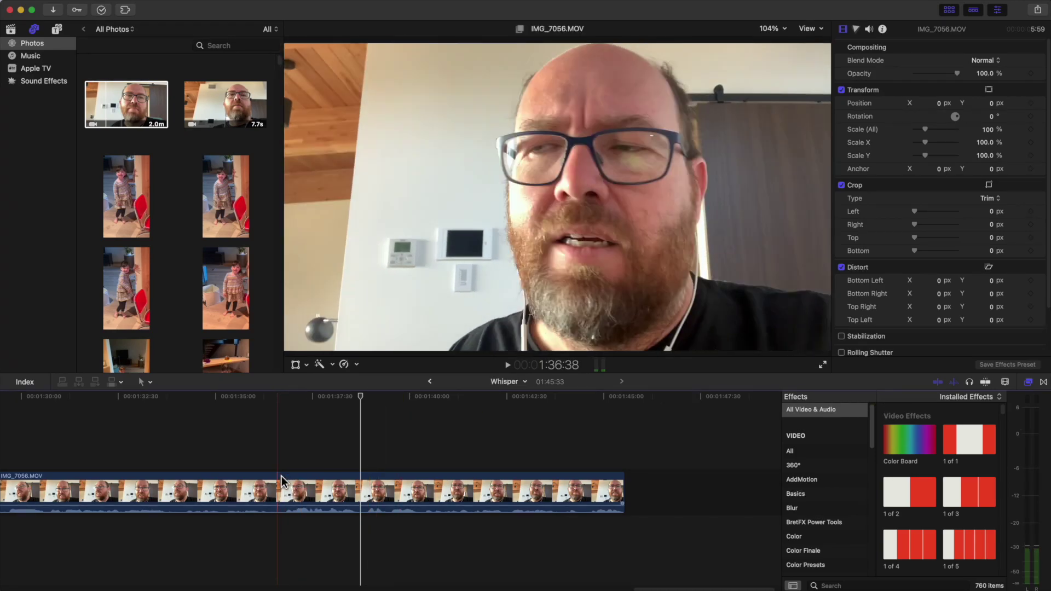
key("j")
key("j")
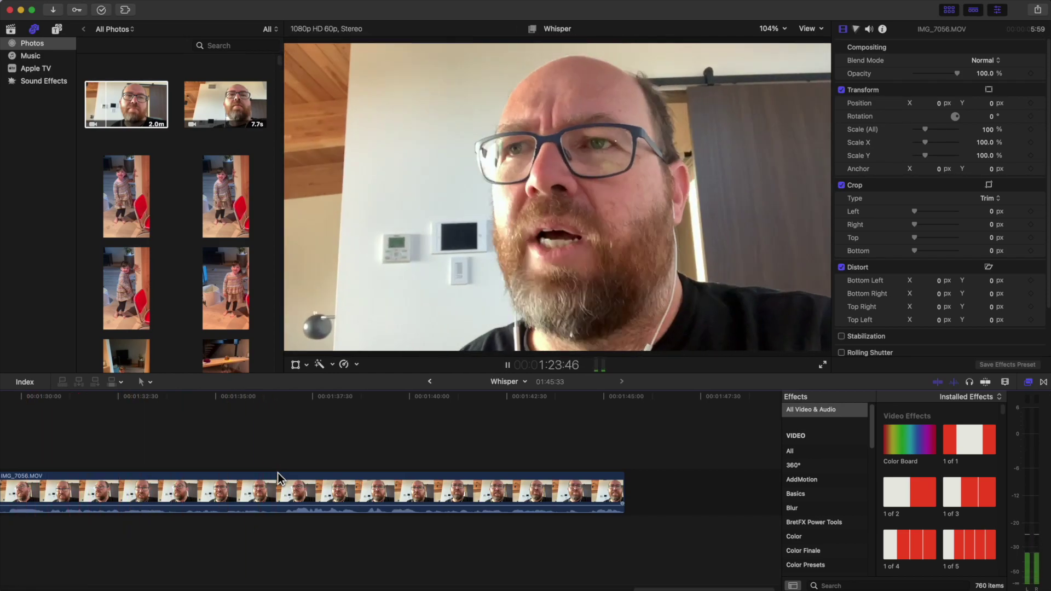
key("k")
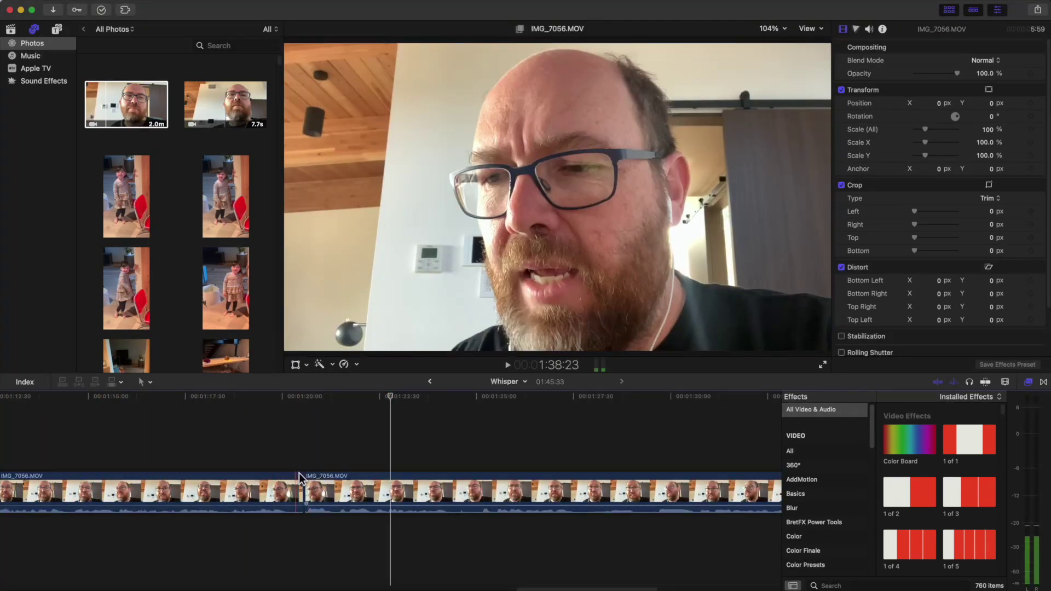
left_click(304, 468)
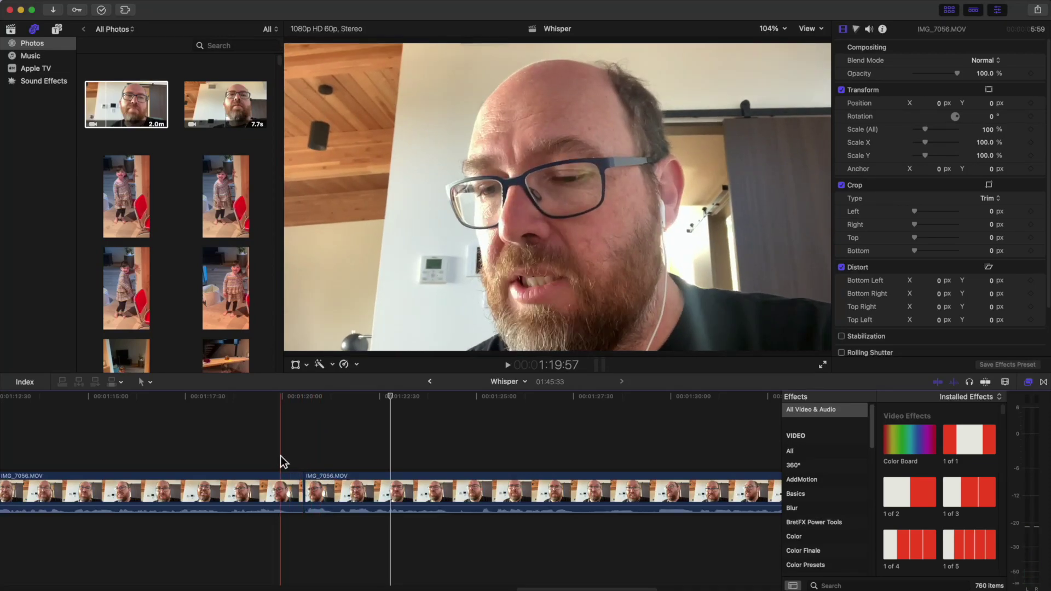
key("space")
key("space")
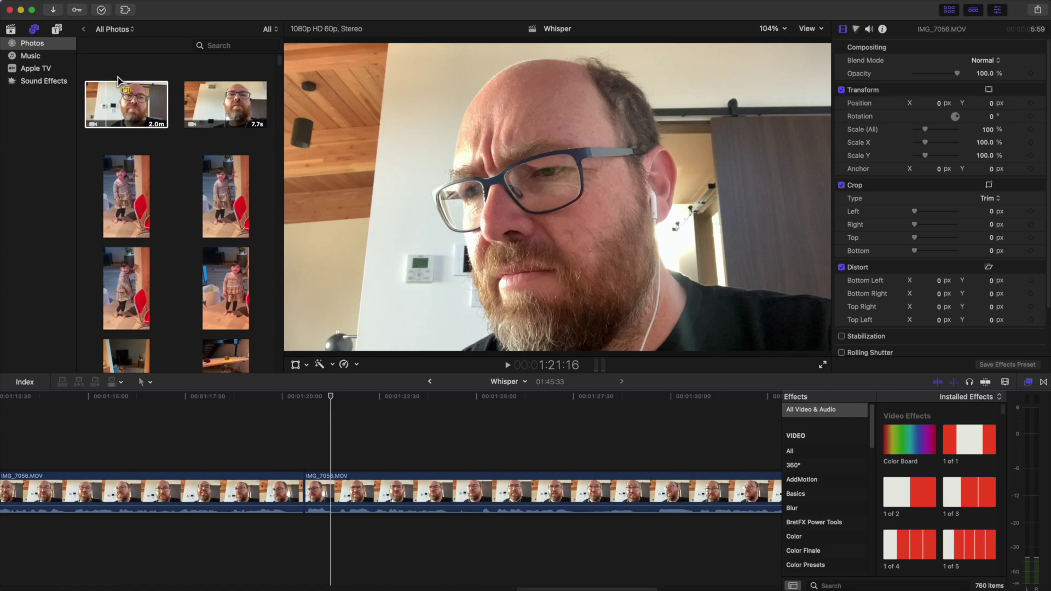
- Export the project via Share > Export File with MP3 audio format, saved as Whisper.mp3 in Downloads
left_click(49, 0)
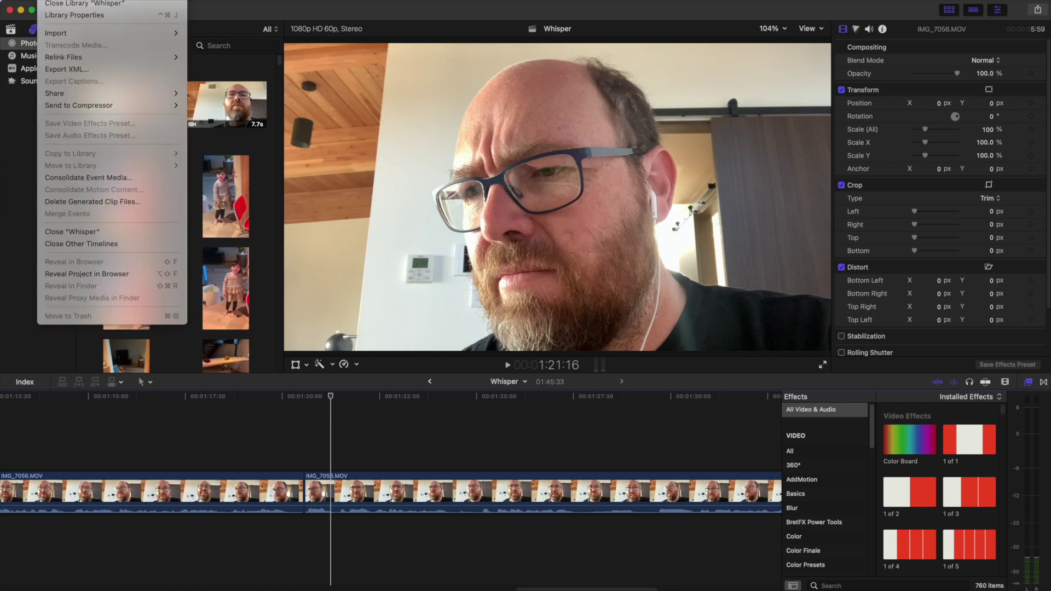
mouse_move(77, 100)
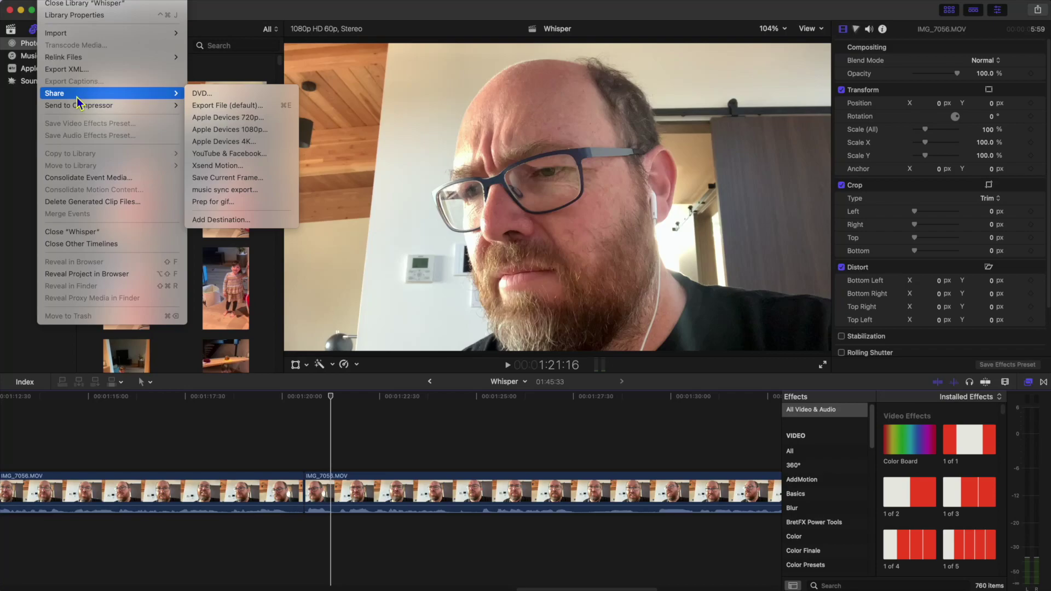
left_click(244, 109)
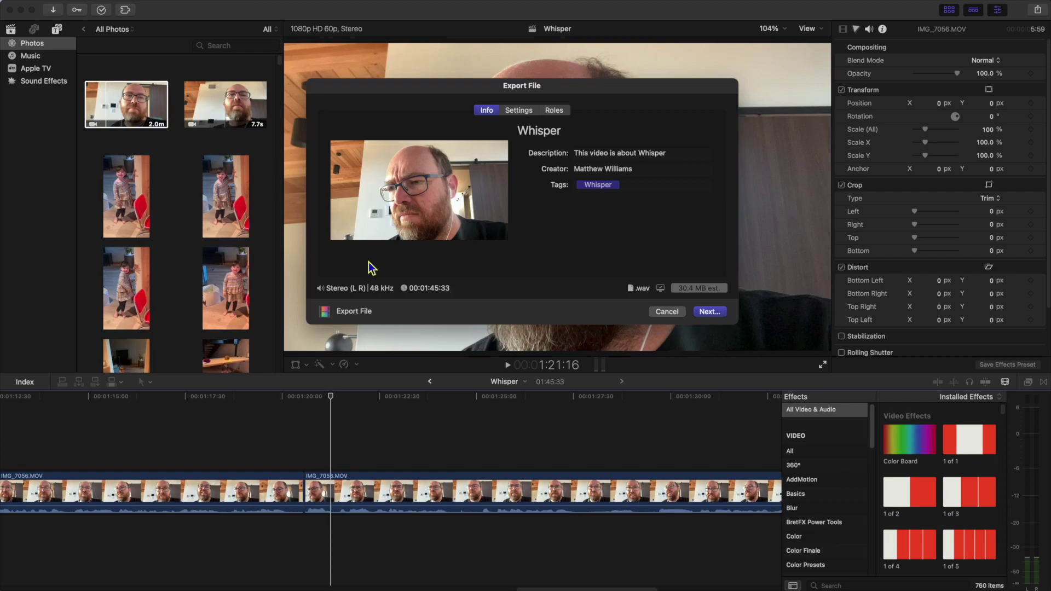
left_click(523, 112)
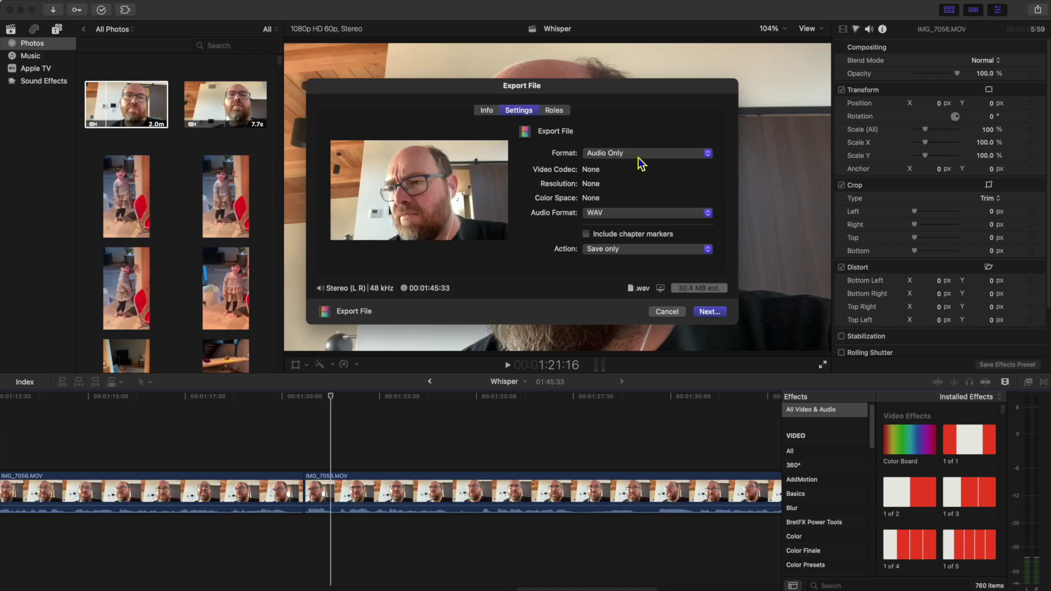
left_click(632, 213)
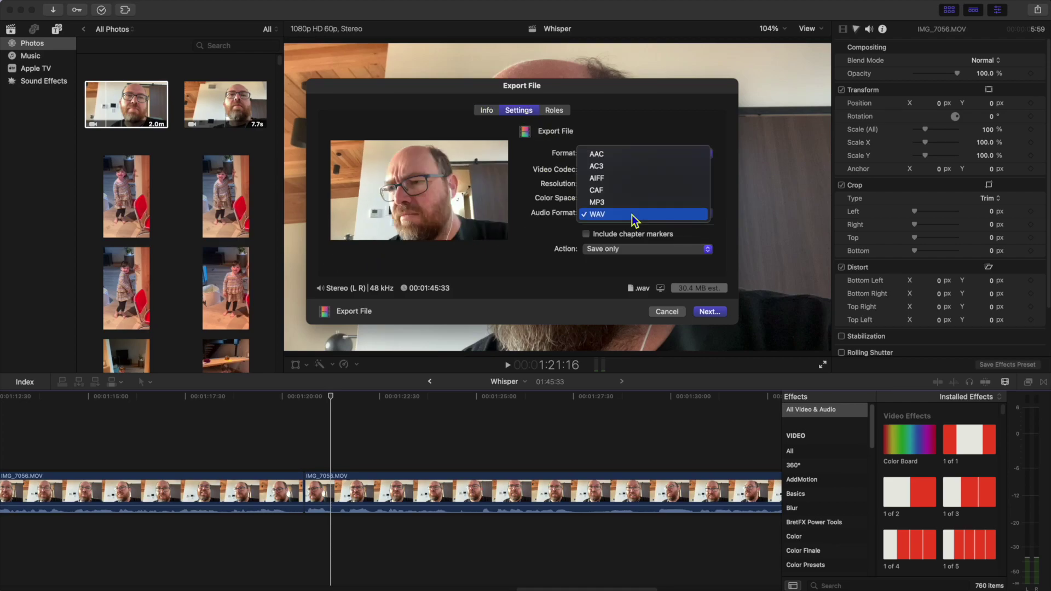
left_click(627, 200)
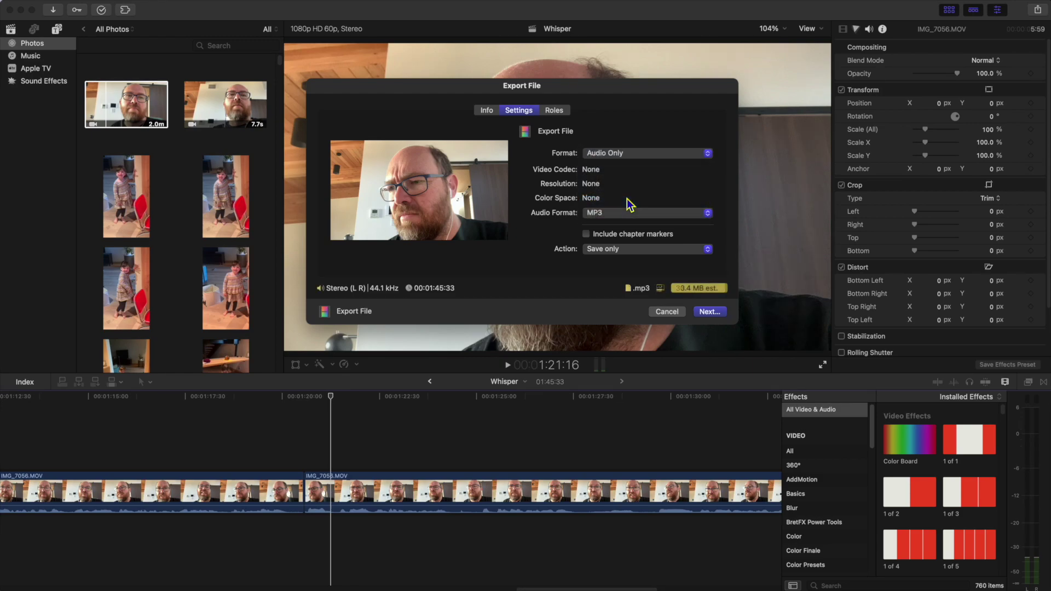
left_click(714, 313)
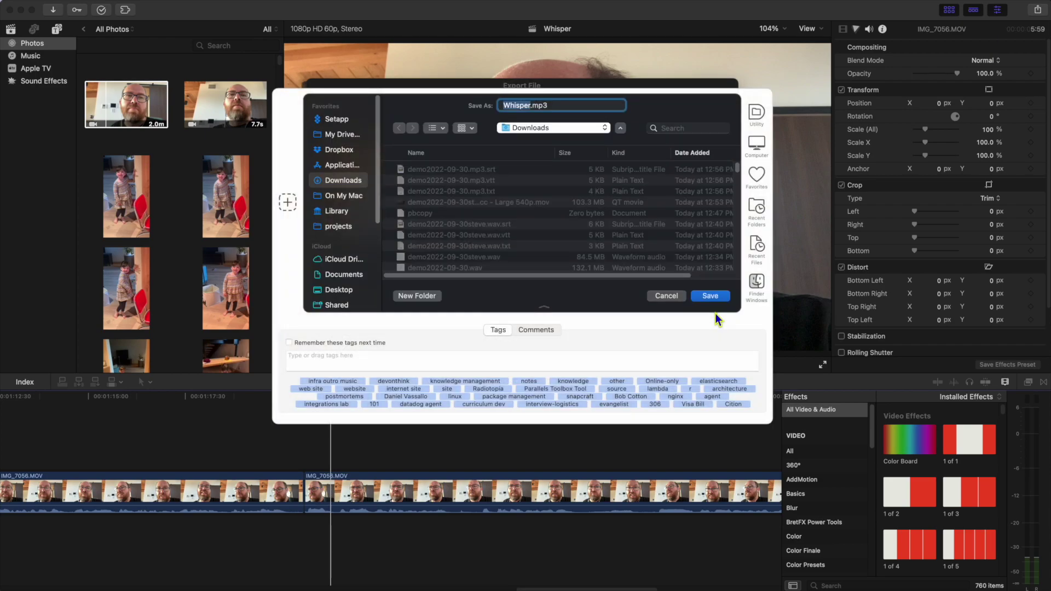
key("Return")
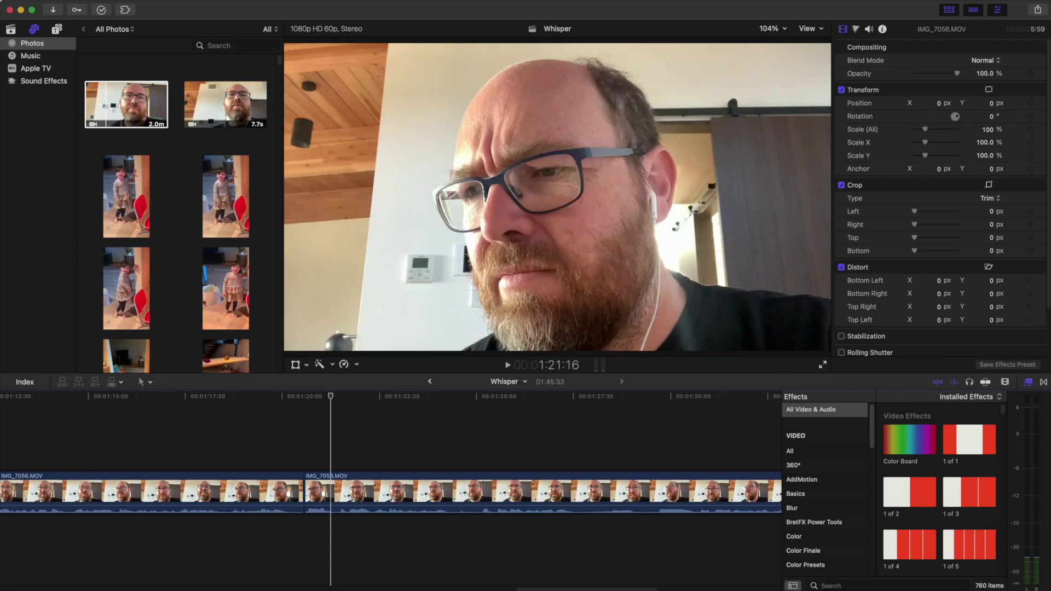
- Launch iTerm from the app launcher
key("alt+space")
type("ite")
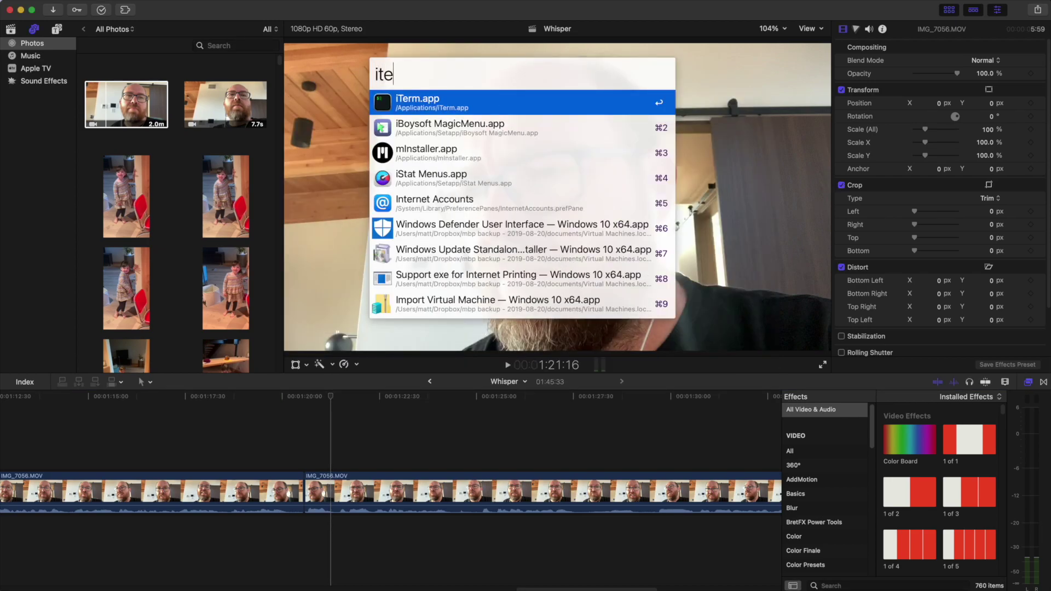
key("Return")
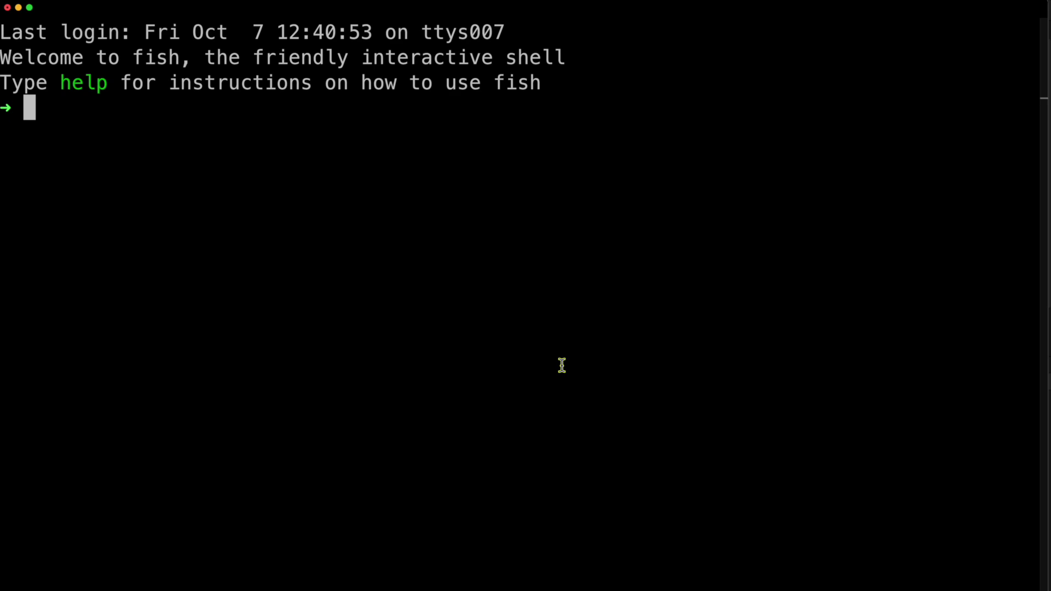
- Change into Downloads and list its files with ll, showing Whisper.mp3
type("cd")
key("Right")
key("Return")
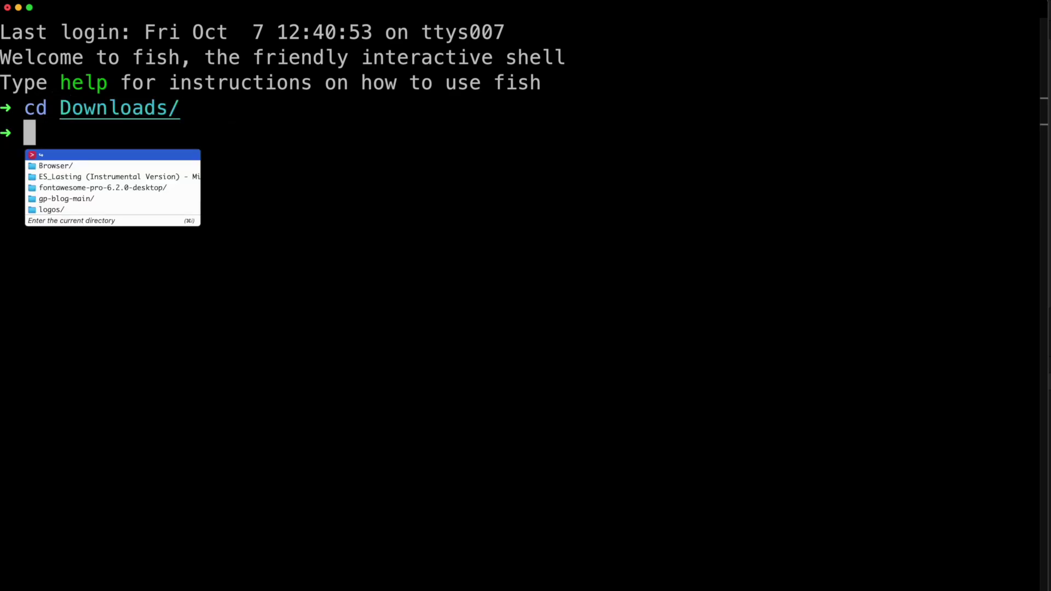
type("ll")
key("Return")
scroll(516, 257, "up", 2)
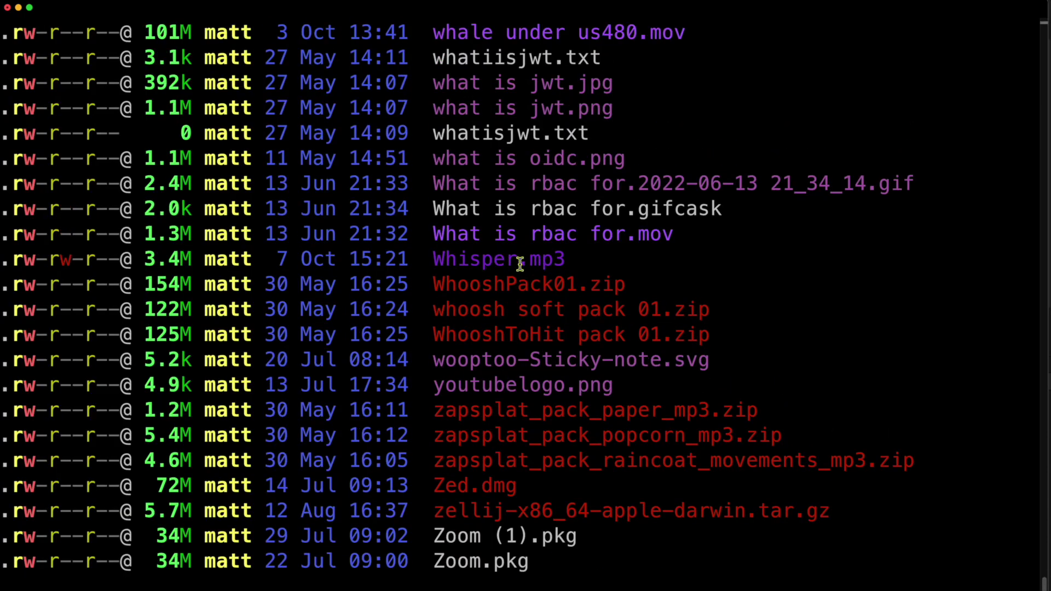
- Run whisper Whisper.mp3 --model tiny to print the timestamped English transcript
scroll(498, 259, "down", 2)
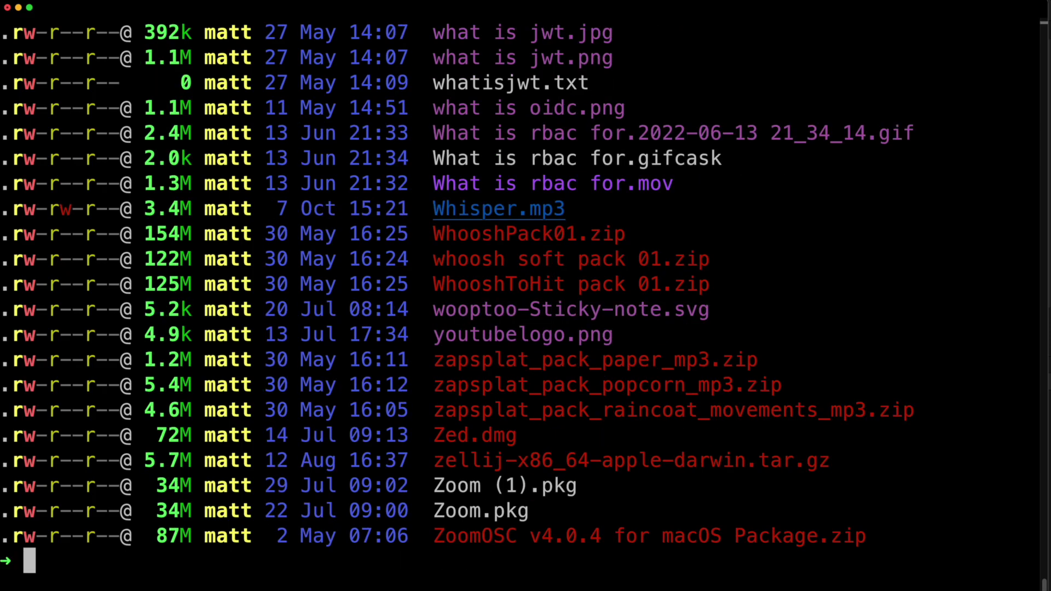
type("whisper ")
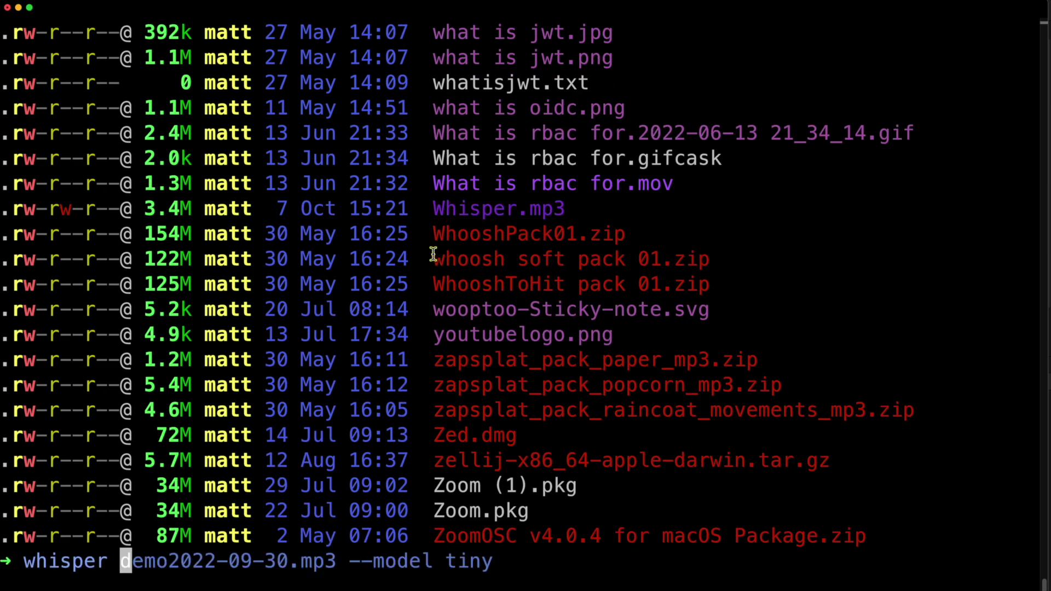
type("Whi")
key("Tab")
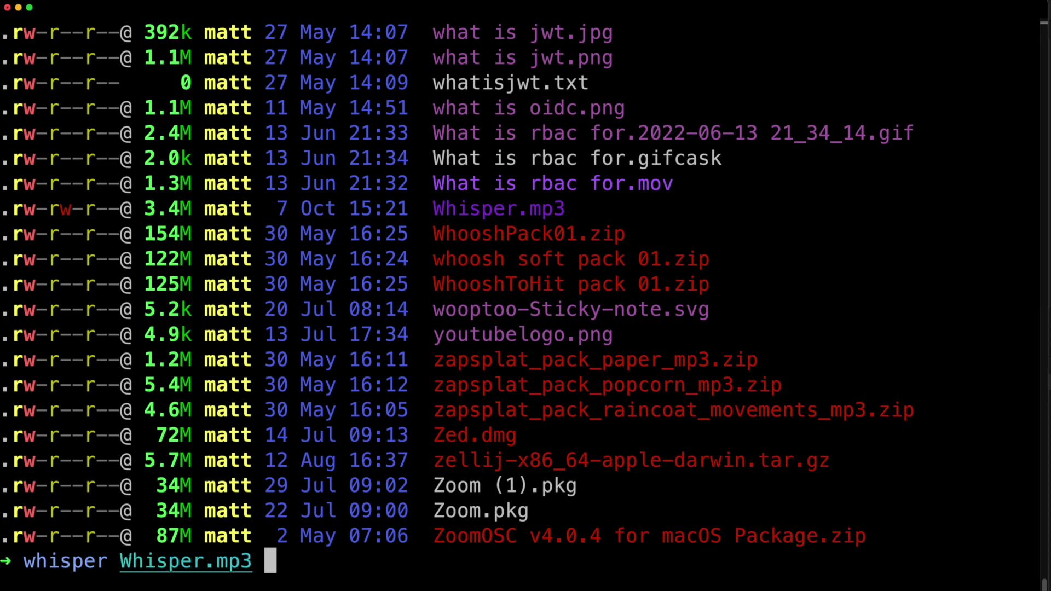
type("-")
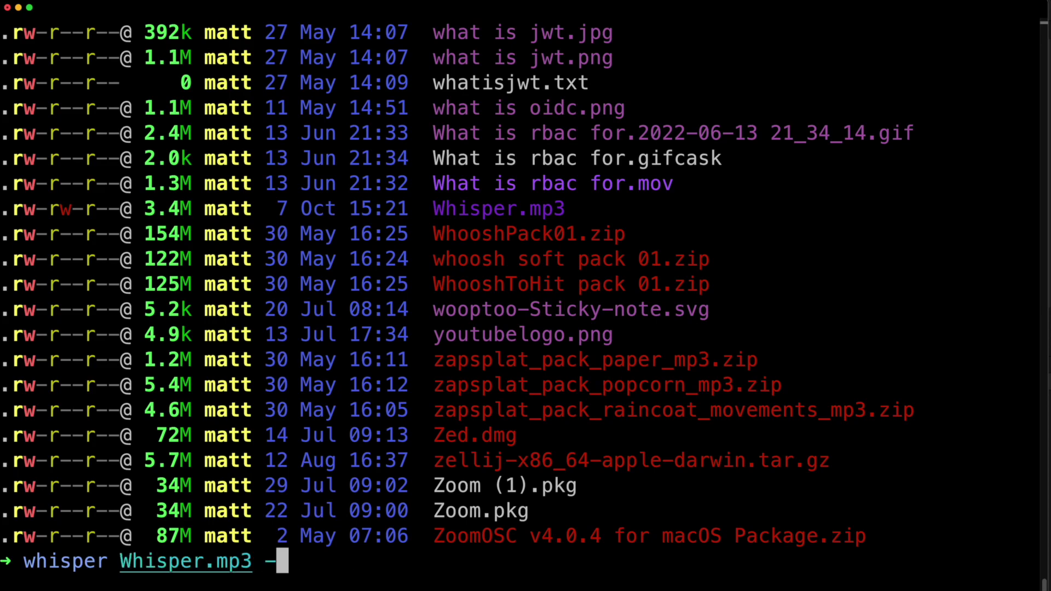
type("-model tine")
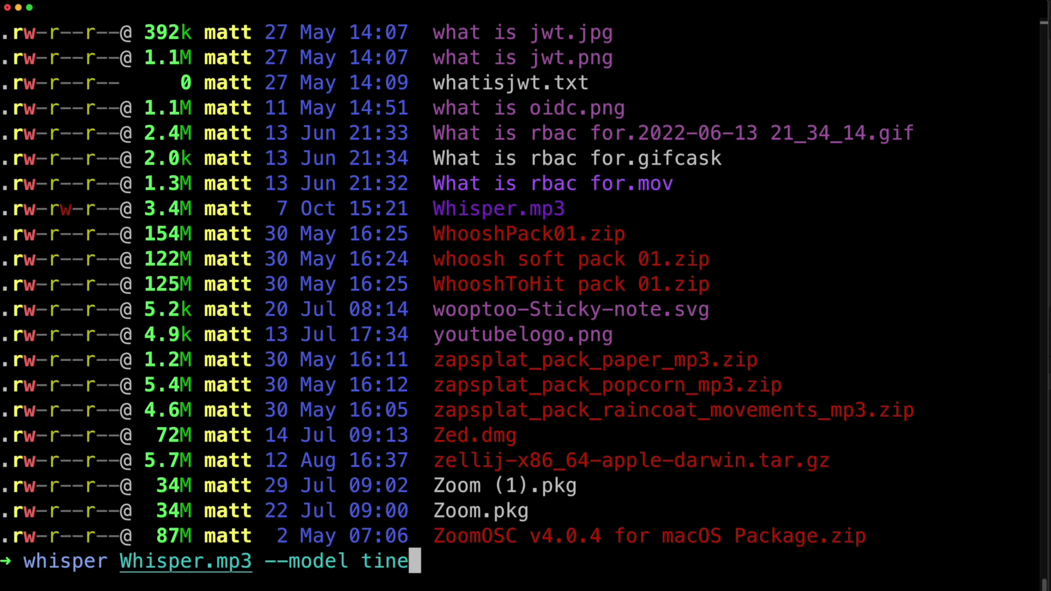
key("BackSpace")
type("y")
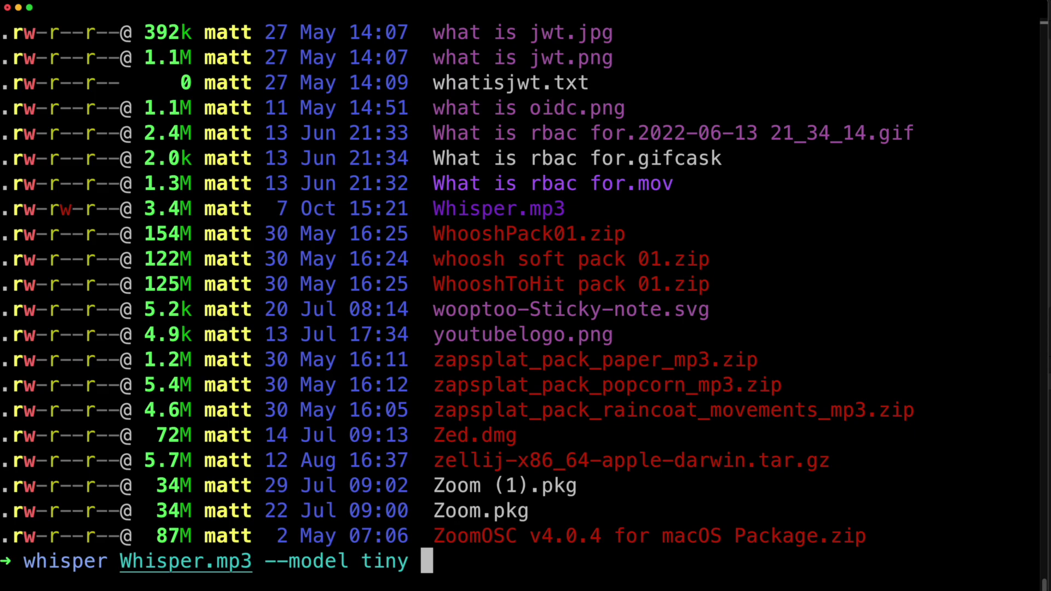
key("Return")
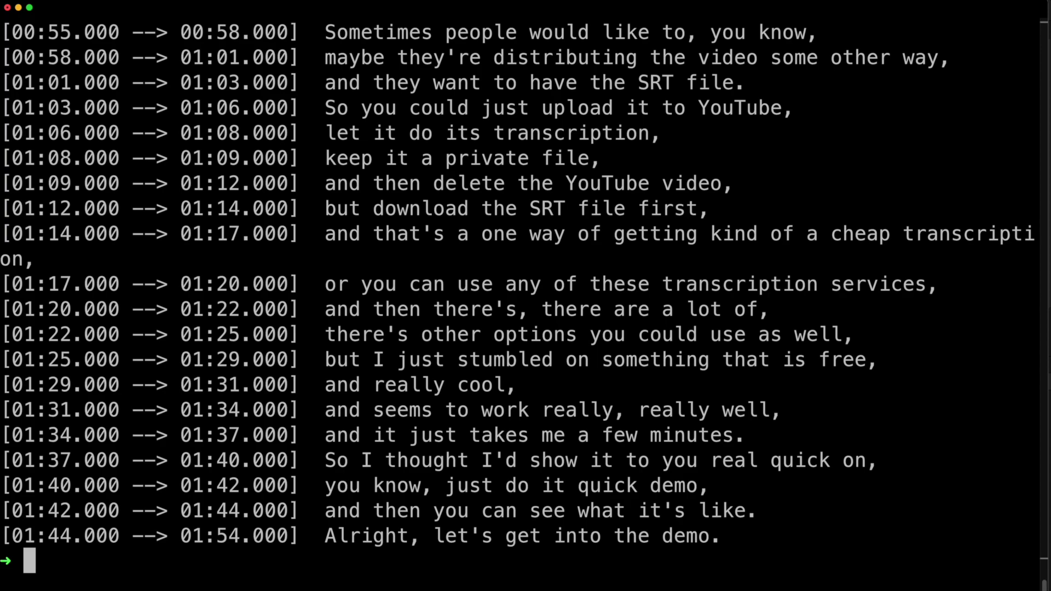
- List the Whisper.mp3 outputs to see the .srt, .txt and .vtt files
type("la Whis")
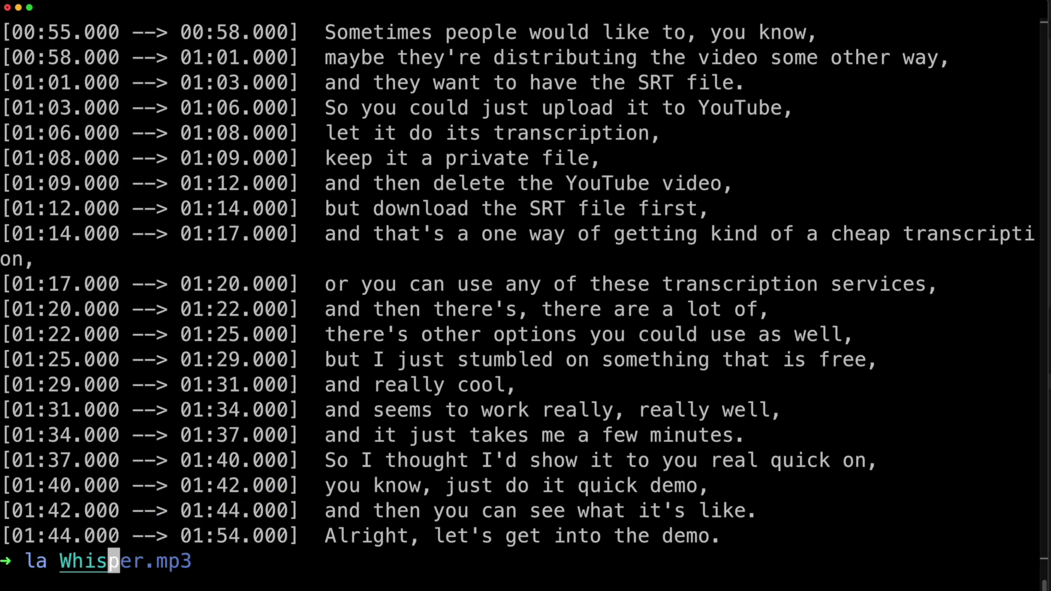
key("Tab")
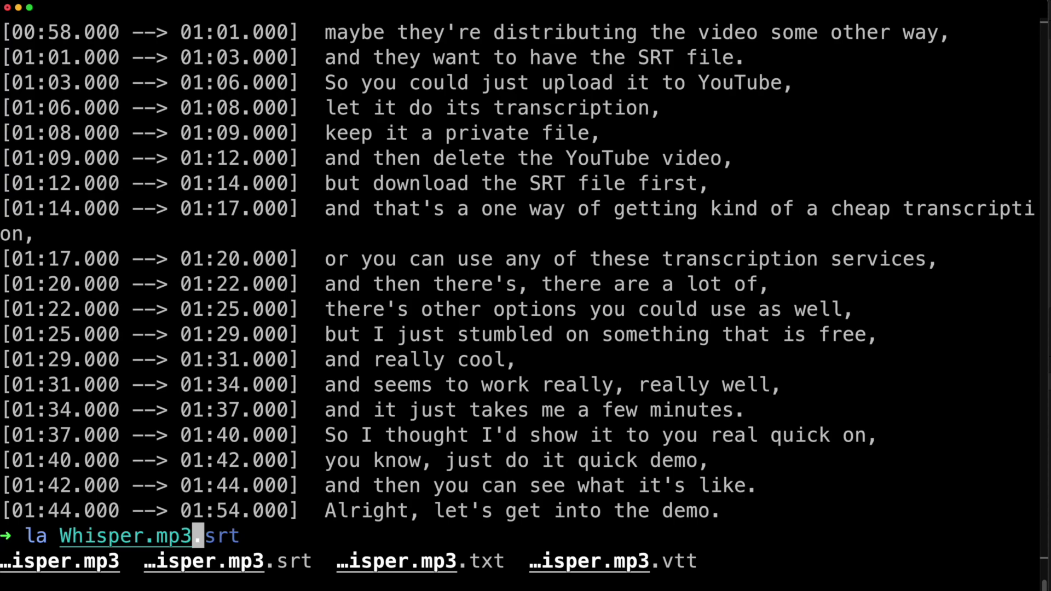
key("BackSpace")
key("BackSpace")
key("BackSpace")
key("BackSpace")
key("BackSpace")
key("BackSpace")
key("BackSpace")
key("BackSpace")
key("BackSpace")
key("BackSpace")
key("BackSpace")
key("BackSpace")
key("BackSpace")
key("BackSpace")
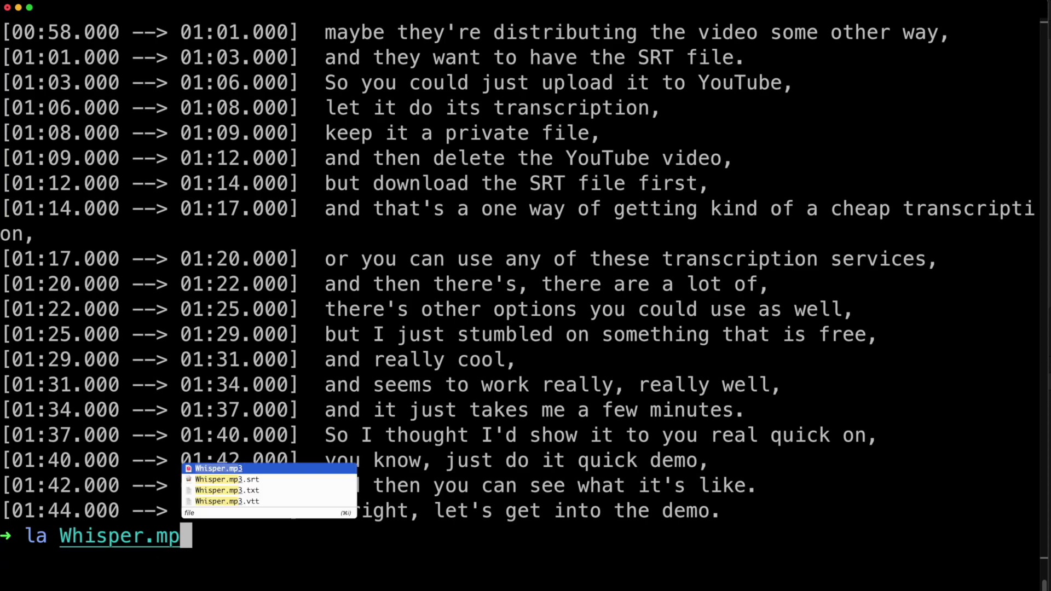
- Display Whisper.mp3.srt with cat and page through its numbered captions to the end
type("cat ")
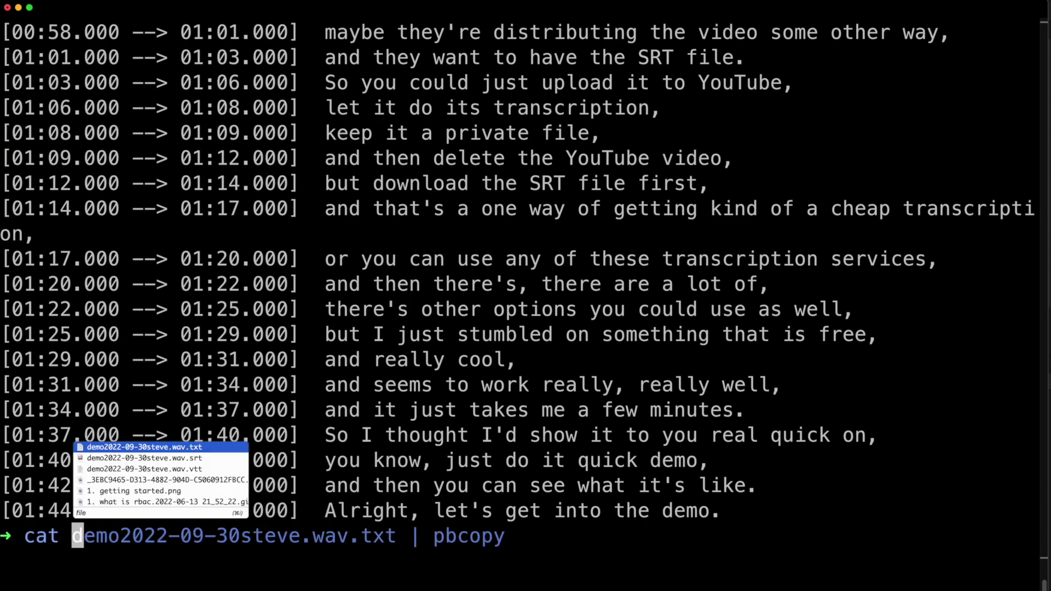
type("Whi")
key("ctrl+l")
type("sper.")
key("Tab")
key("Return")
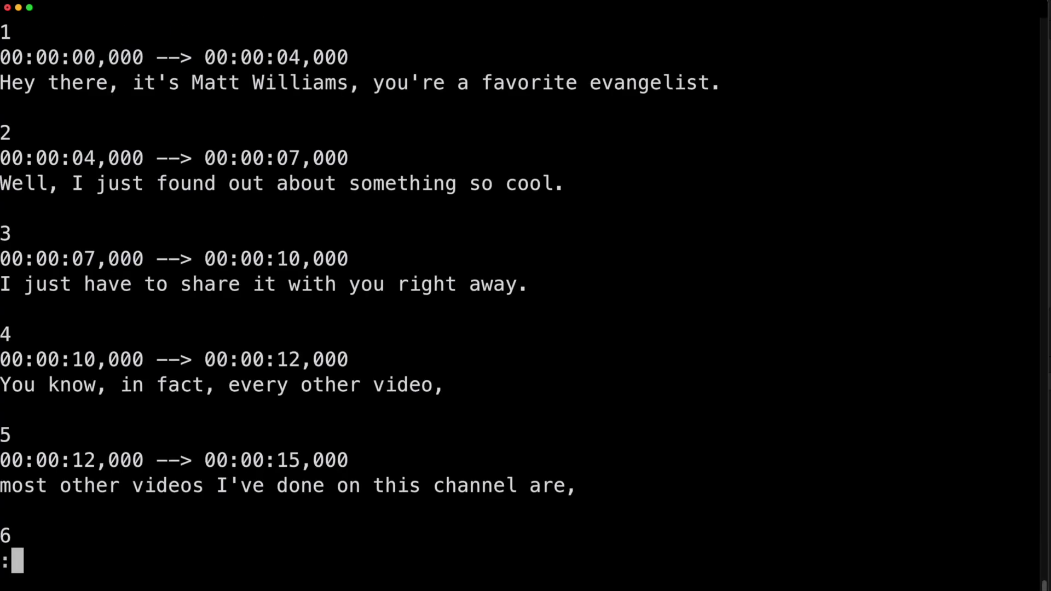
key("space")
key("space")
key("space")
key("space")
key("space")
key("space")
key("space")
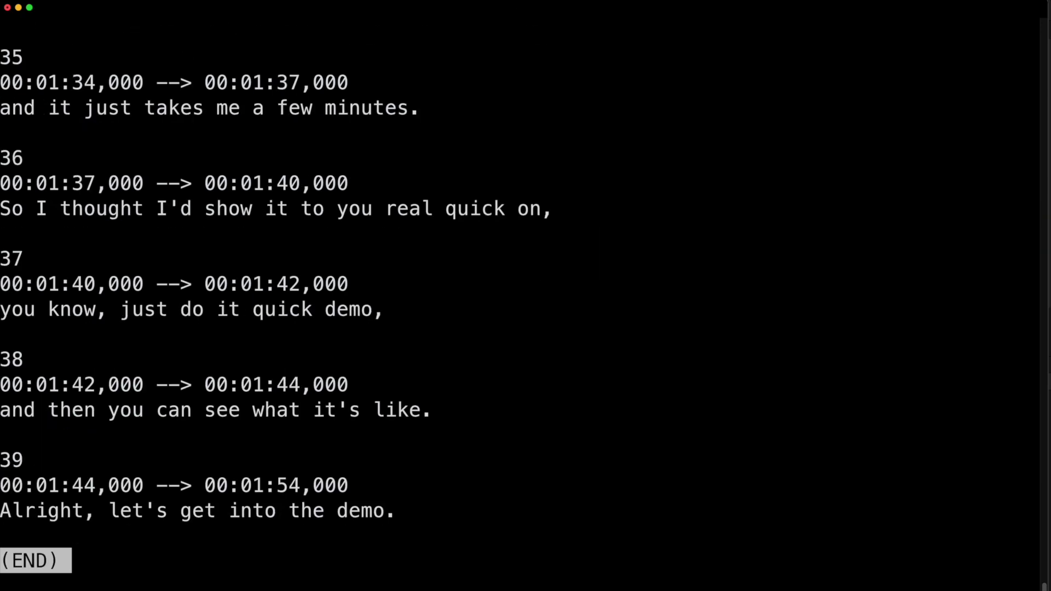
key("q")
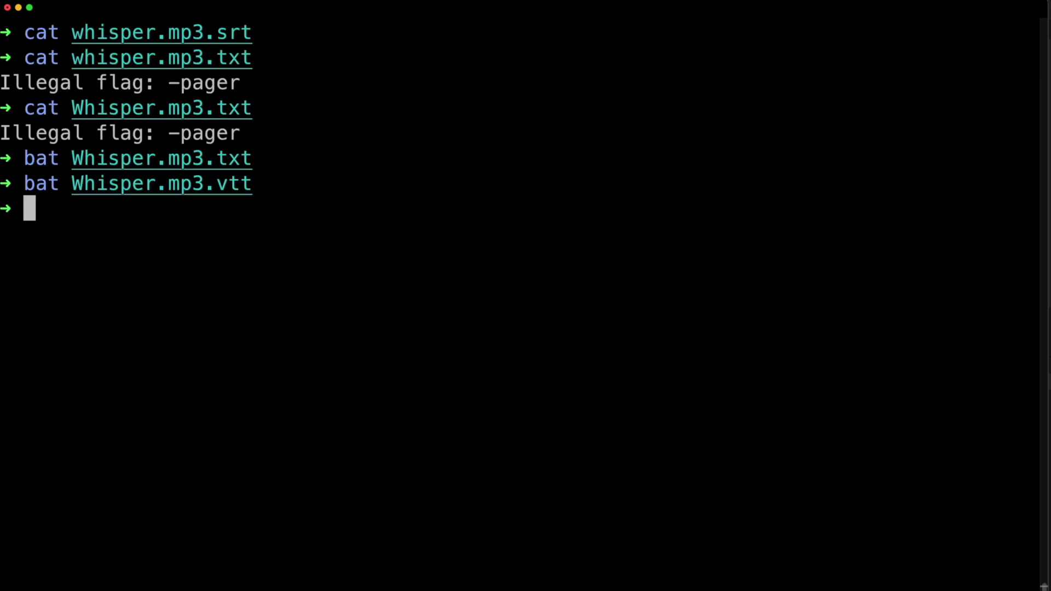
- Run whisper Whisper.mp3 --help, replacing --model tiny in the recalled command
type("whi")
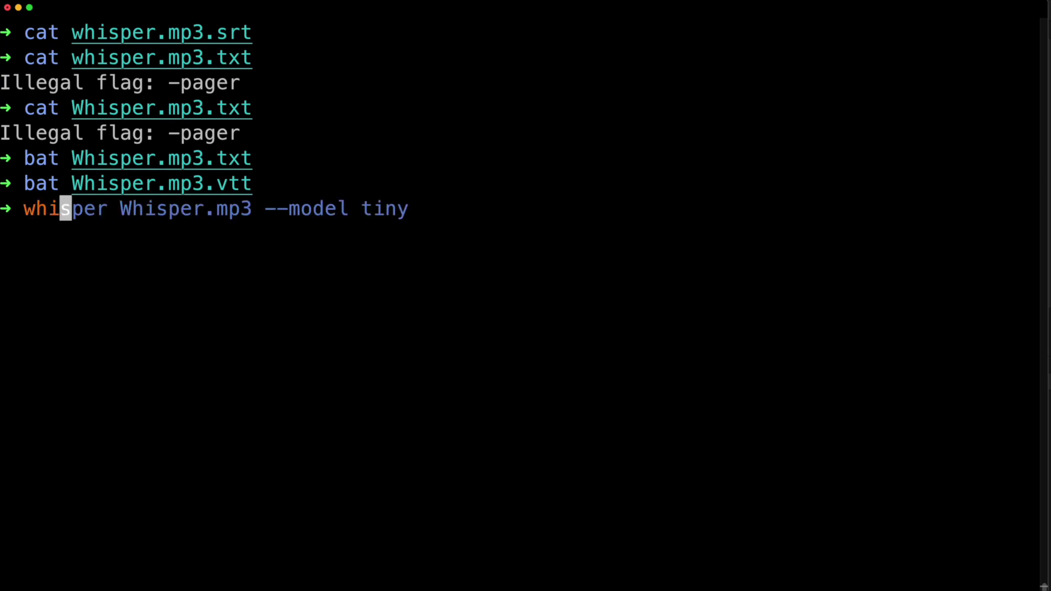
type("sper")
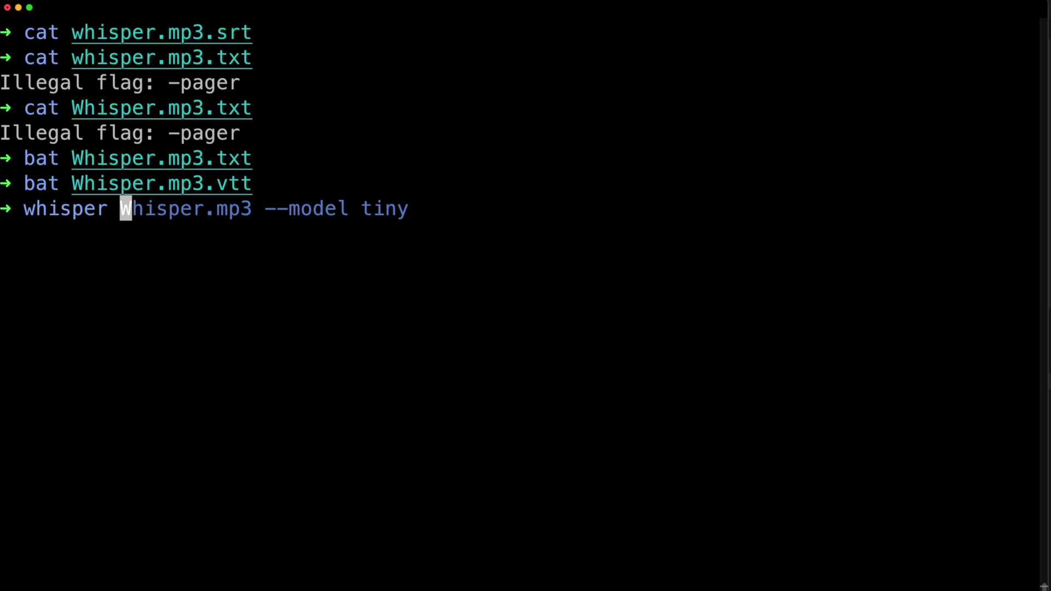
key("Right")
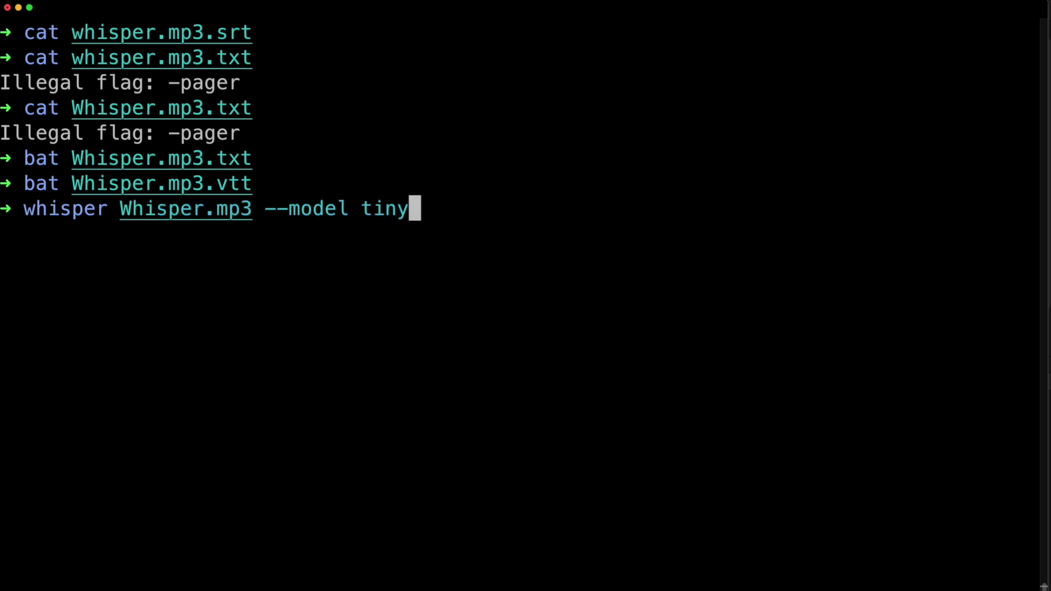
key("BackSpace")
key("BackSpace")
key("BackSpace")
key("BackSpace")
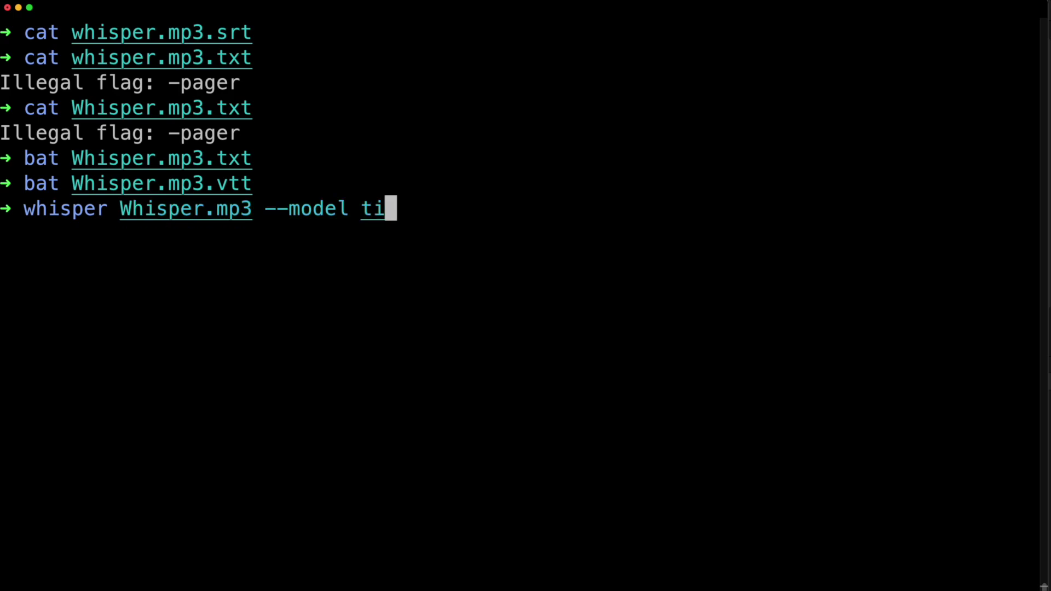
key("BackSpace")
key("BackSpace")
key("BackSpace")
key("BackSpace")
key("BackSpace")
key("BackSpace")
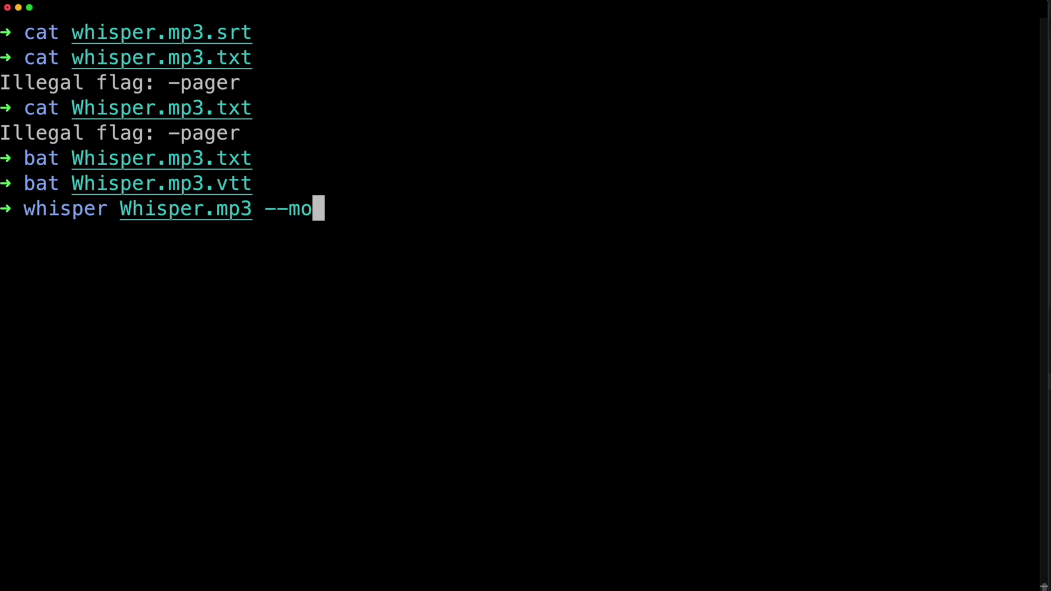
type("help")
key("Return")
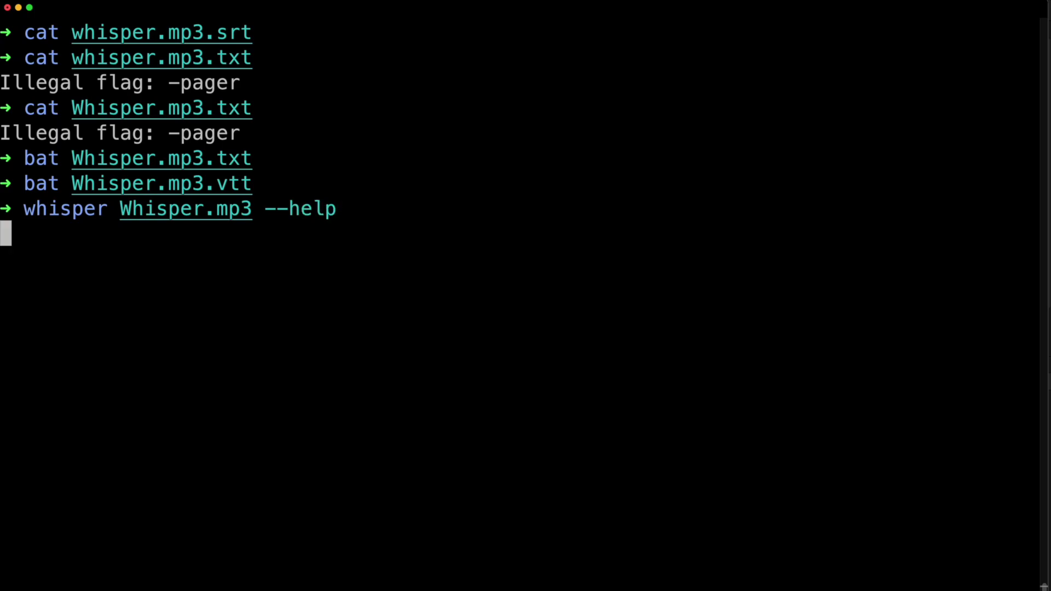
- Scroll the whisper --help output down to the --model sizes and default small model
scroll(293, 86, "up", 20)
scroll(294, 87, "down", 10)
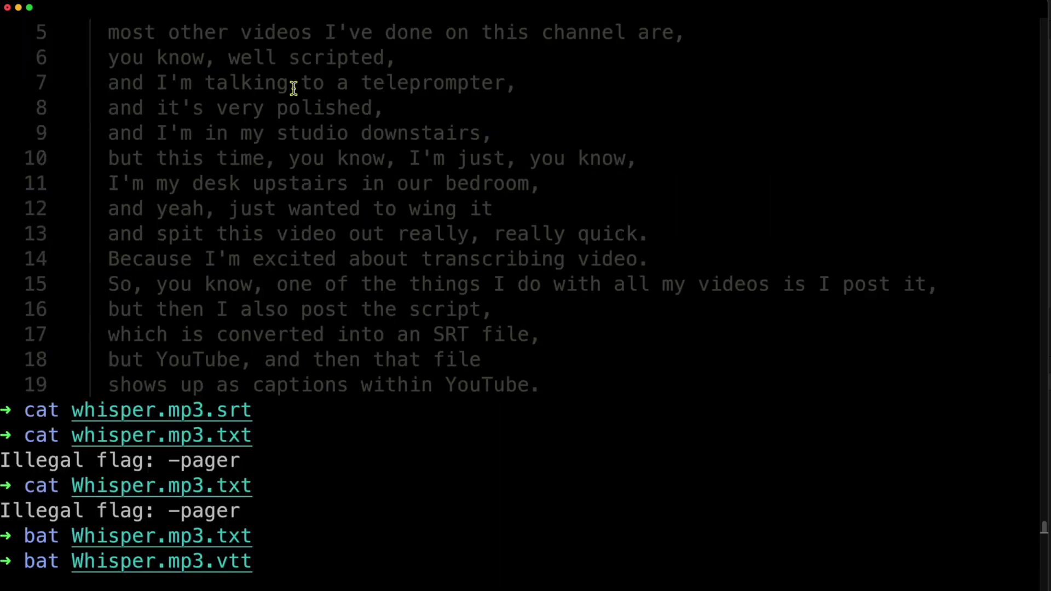
scroll(294, 87, "up", 2)
scroll(293, 86, "up", 20)
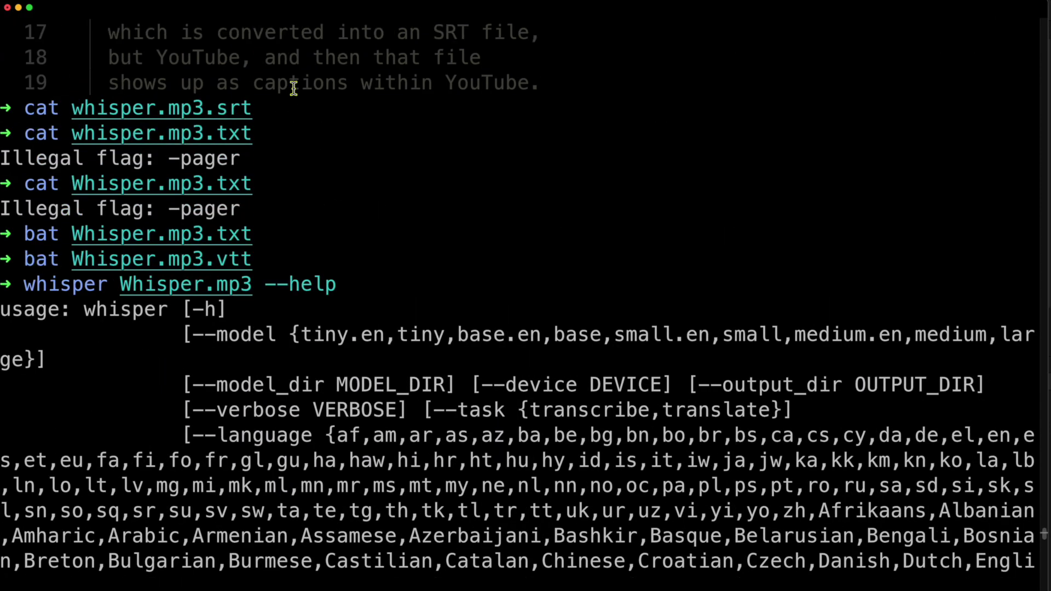
scroll(294, 87, "down", 4)
scroll(293, 88, "down", 1)
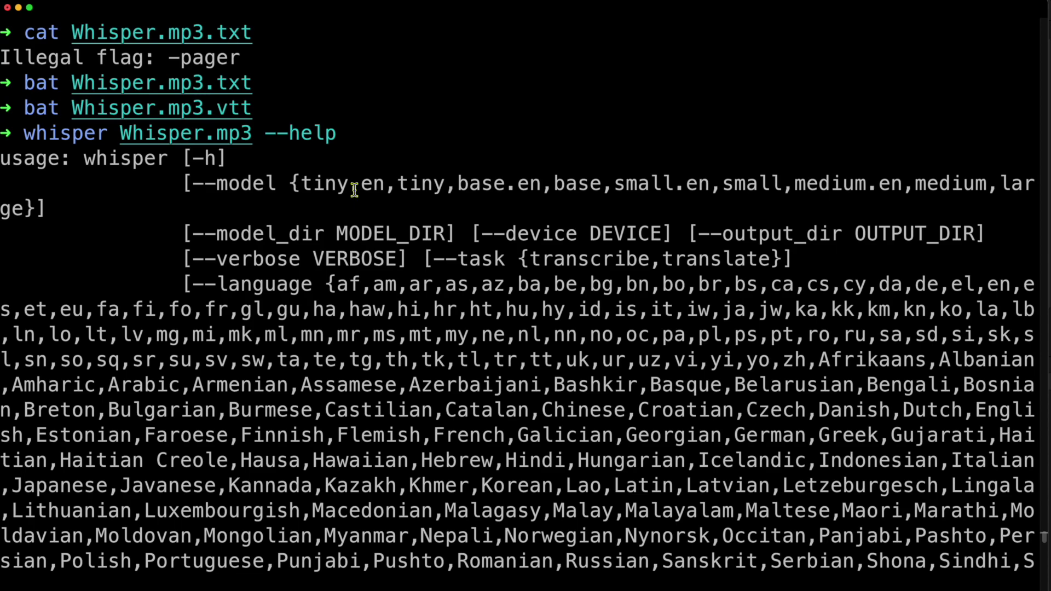
scroll(405, 222, "down", 1)
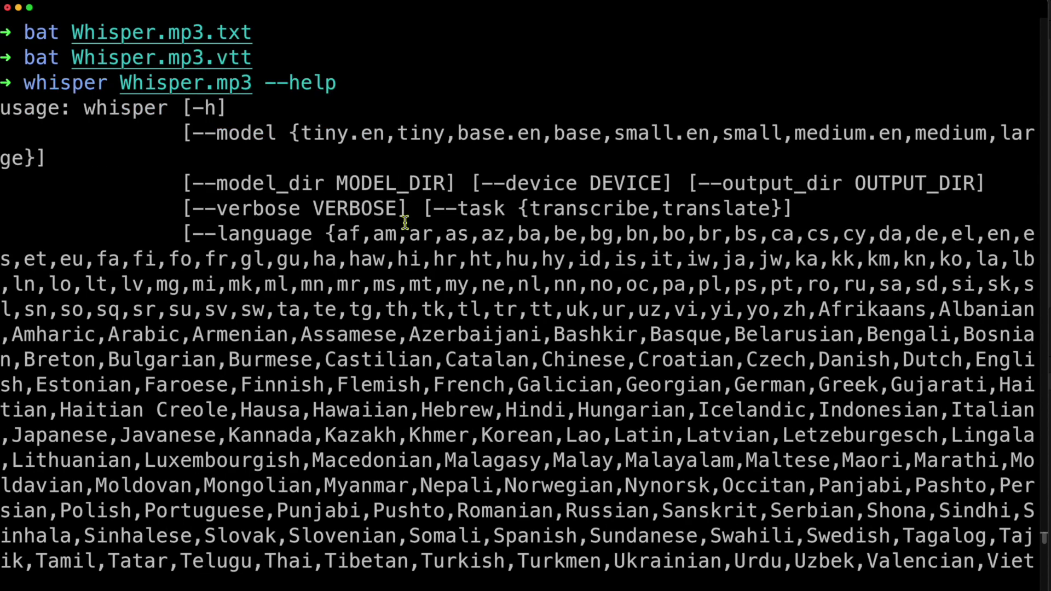
scroll(484, 356, "down", 2)
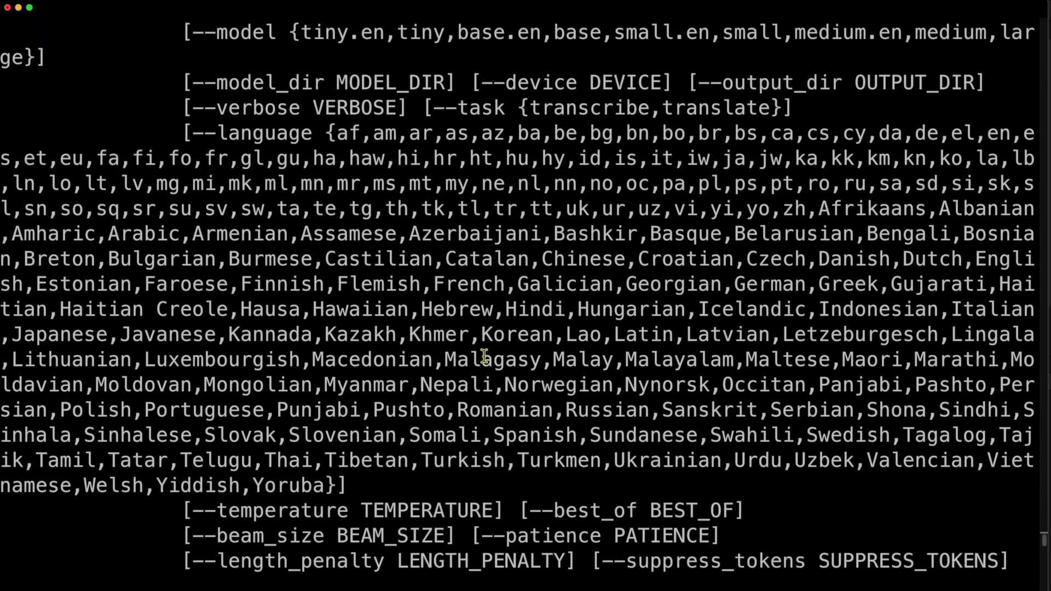
scroll(478, 284, "down", 2)
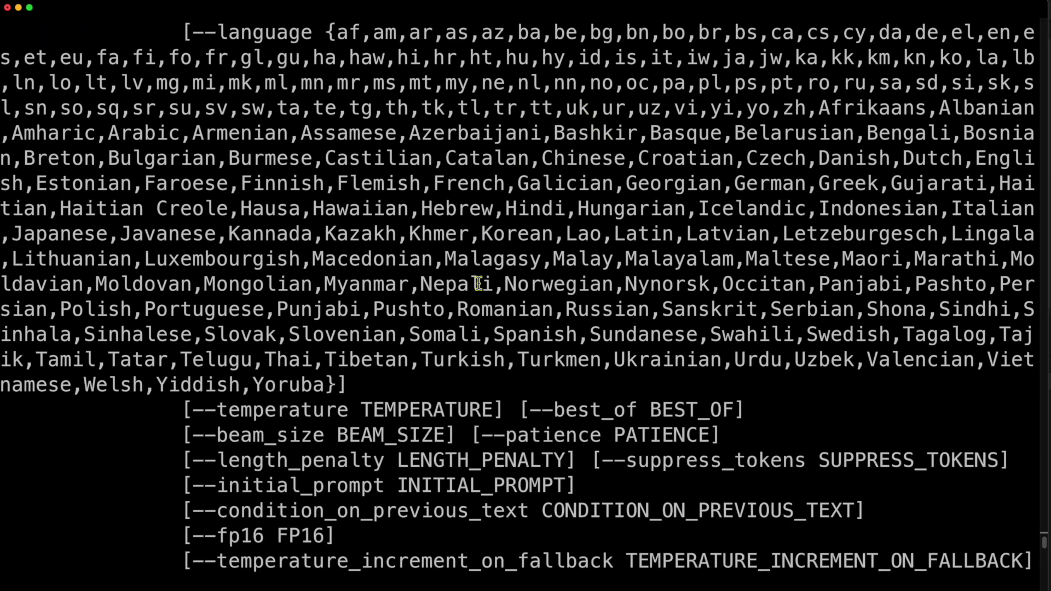
scroll(478, 284, "down", 3)
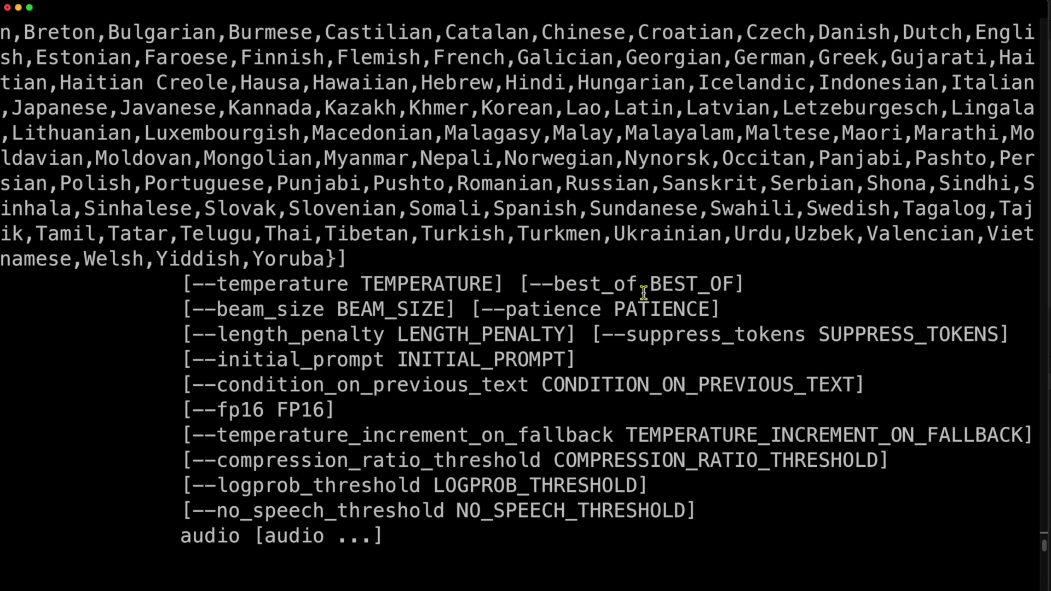
scroll(644, 293, "down", 2)
scroll(644, 294, "down", 2)
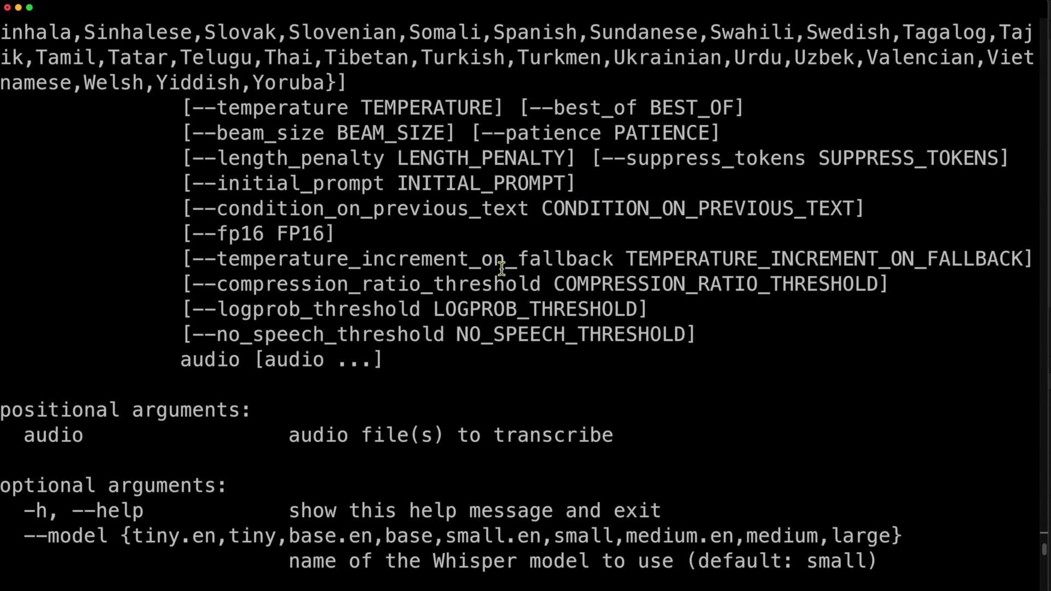
scroll(501, 268, "down", 10)
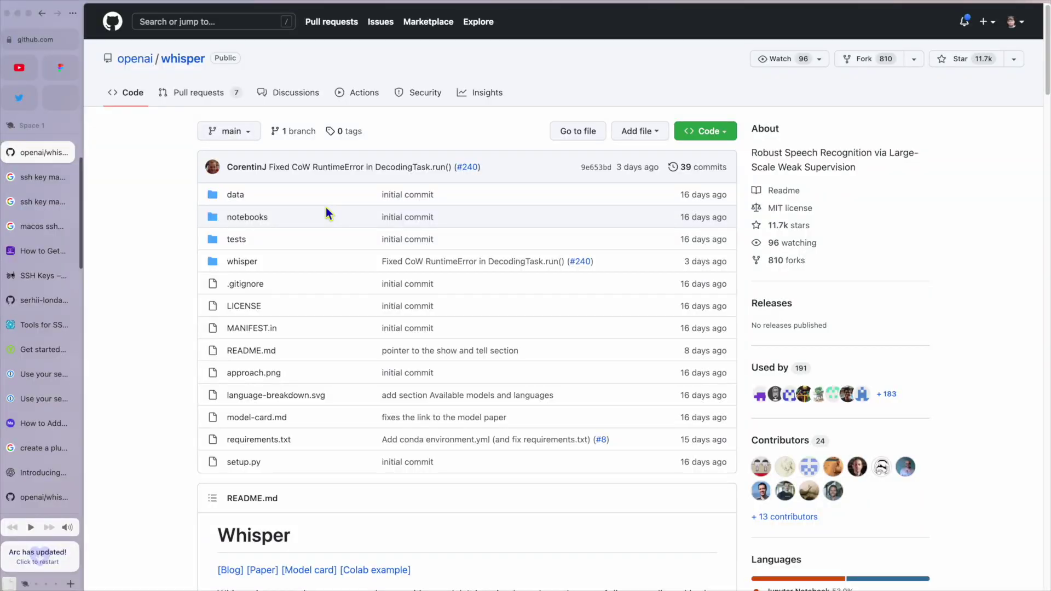
- Scroll the openai/whisper README to the Setup section with pip and ffmpeg install commands
scroll(327, 209, "down", 5)
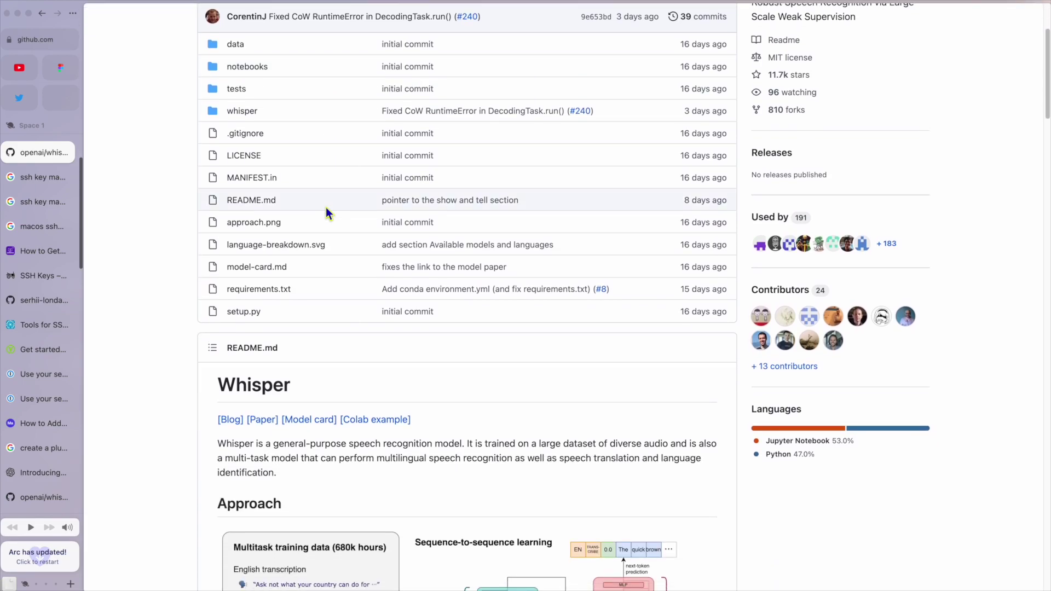
key("super+l")
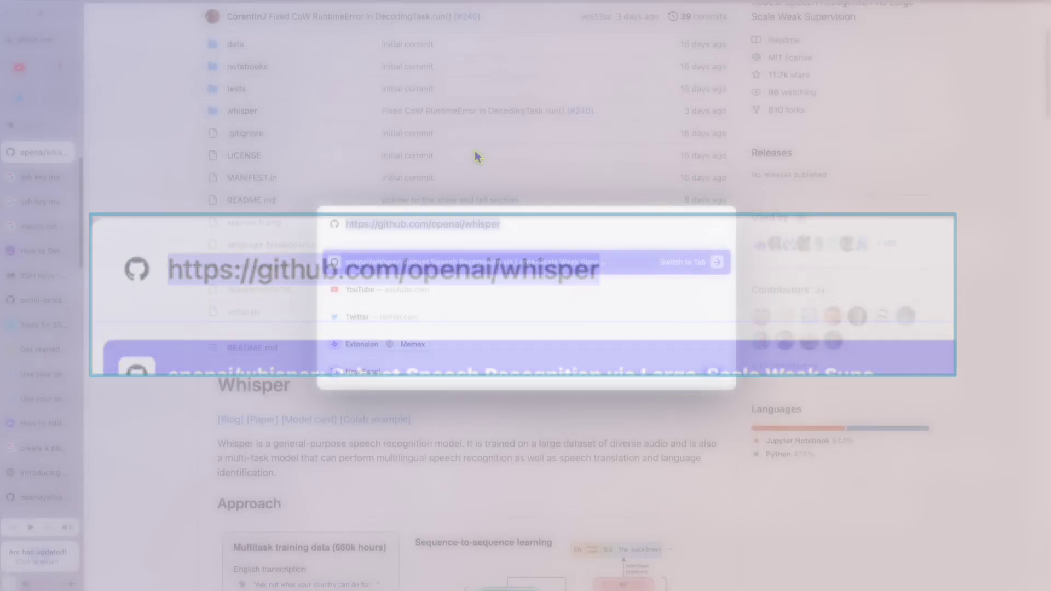
key("Escape")
scroll(474, 150, "down", 12)
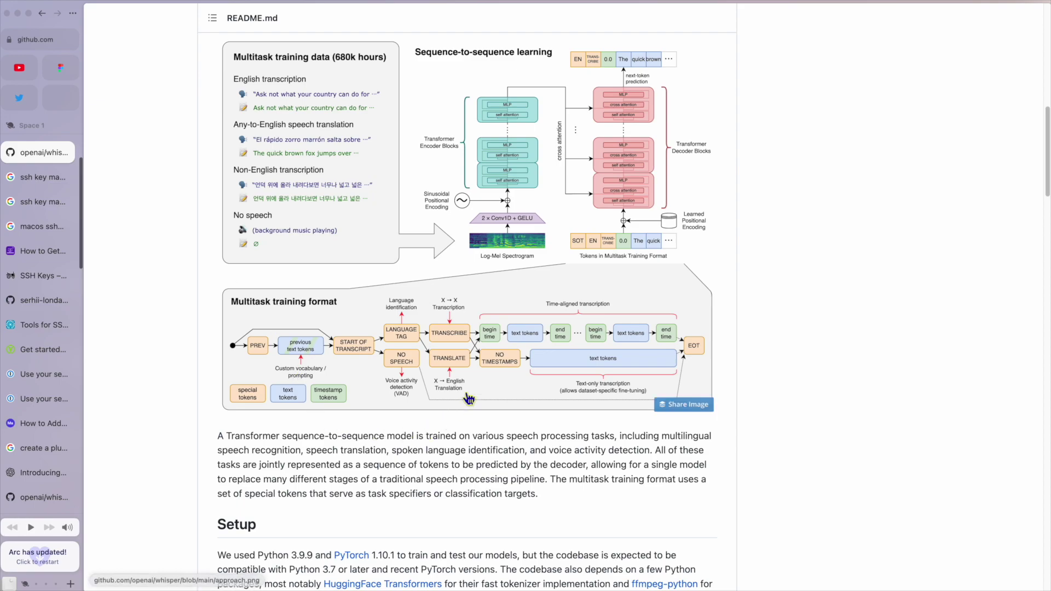
scroll(401, 417, "down", 8)
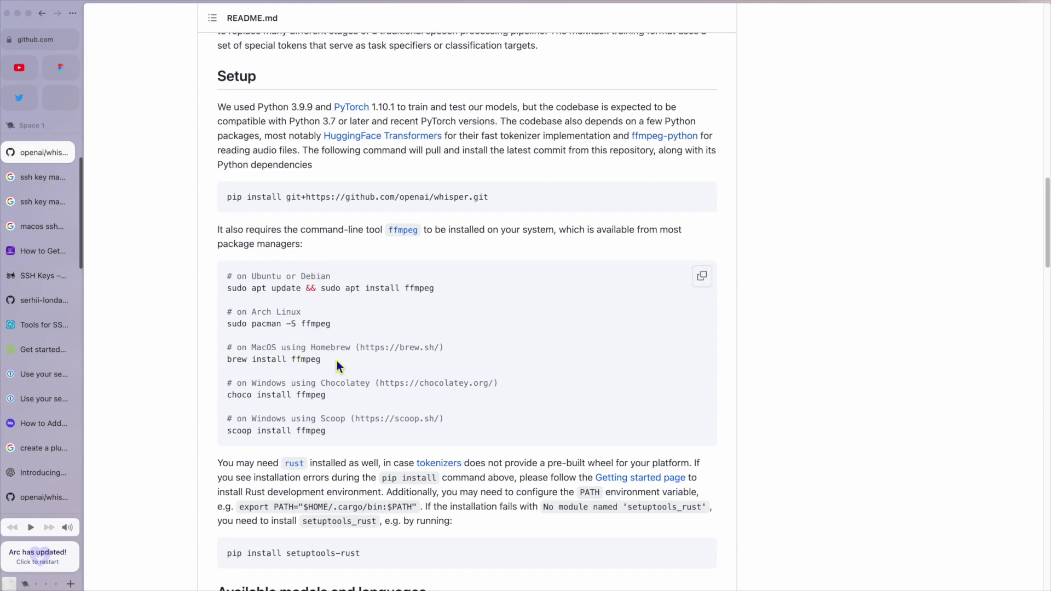
scroll(336, 362, "down", 1)
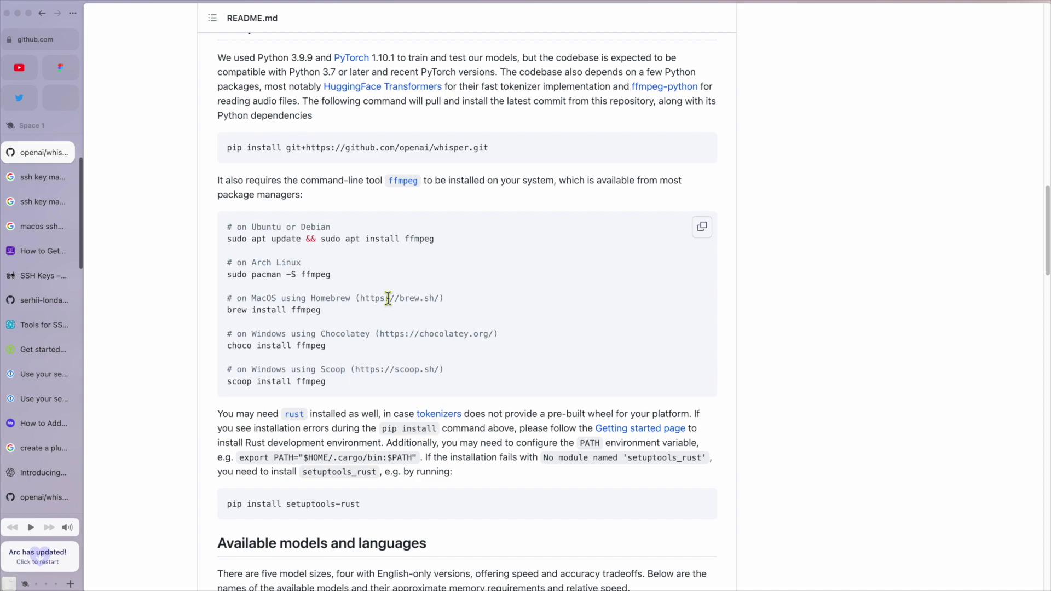
scroll(337, 366, "up", 2)
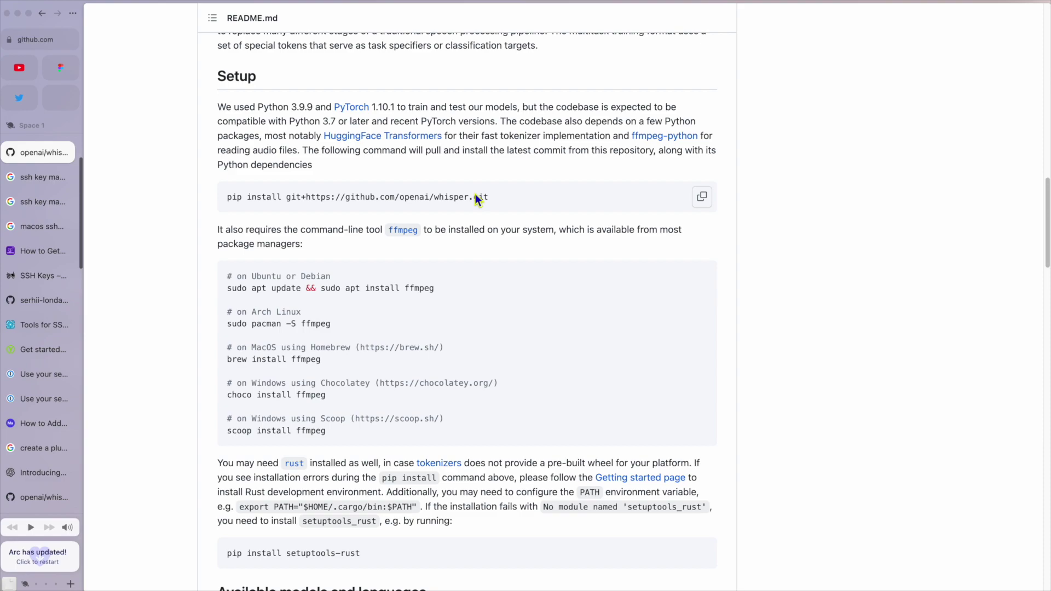
- Stage brew install rust at the terminal prompt, then return to the README's rust note
key("alt+space")
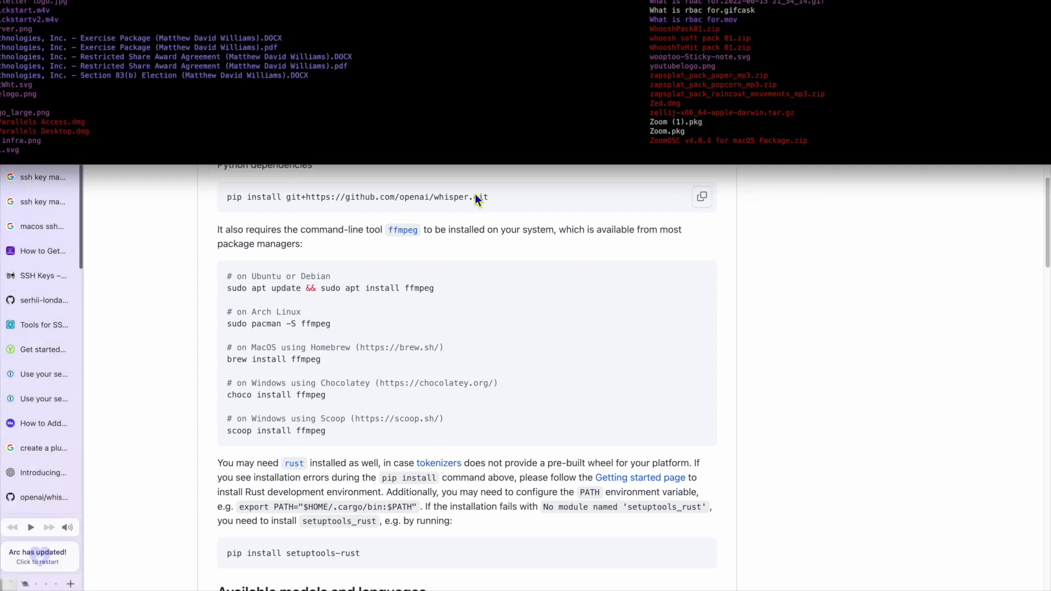
key("alt+space")
key("super+Tab")
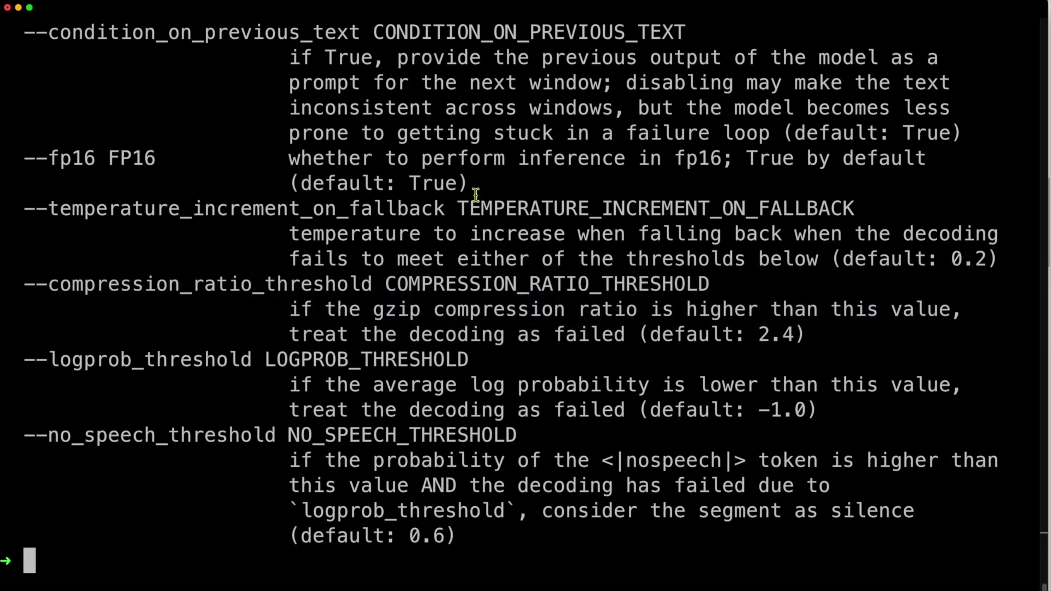
type("brew")
key("Right")
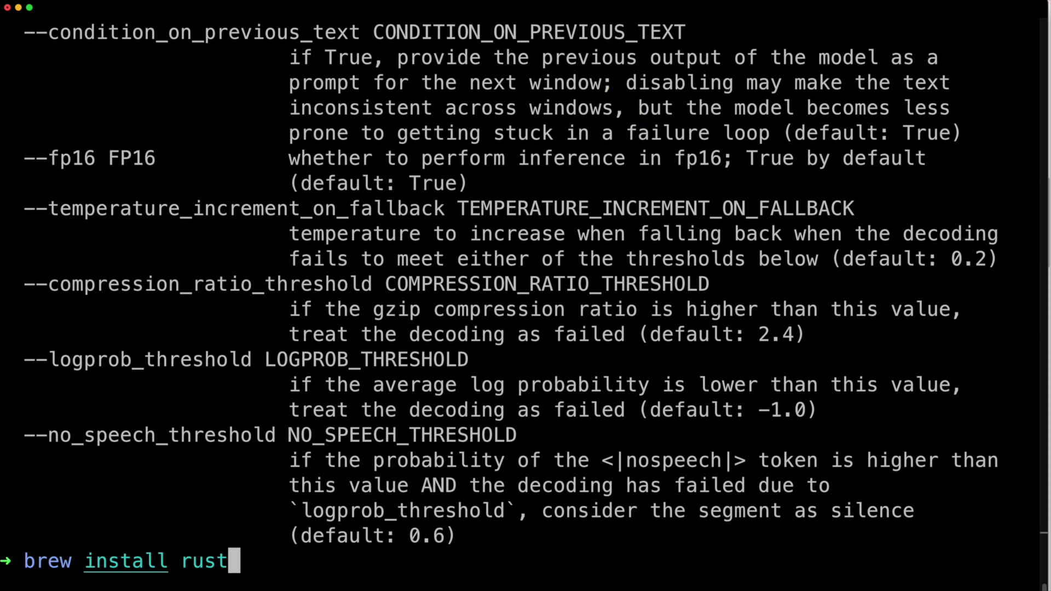
key("super+Tab")
scroll(372, 414, "down", 2)
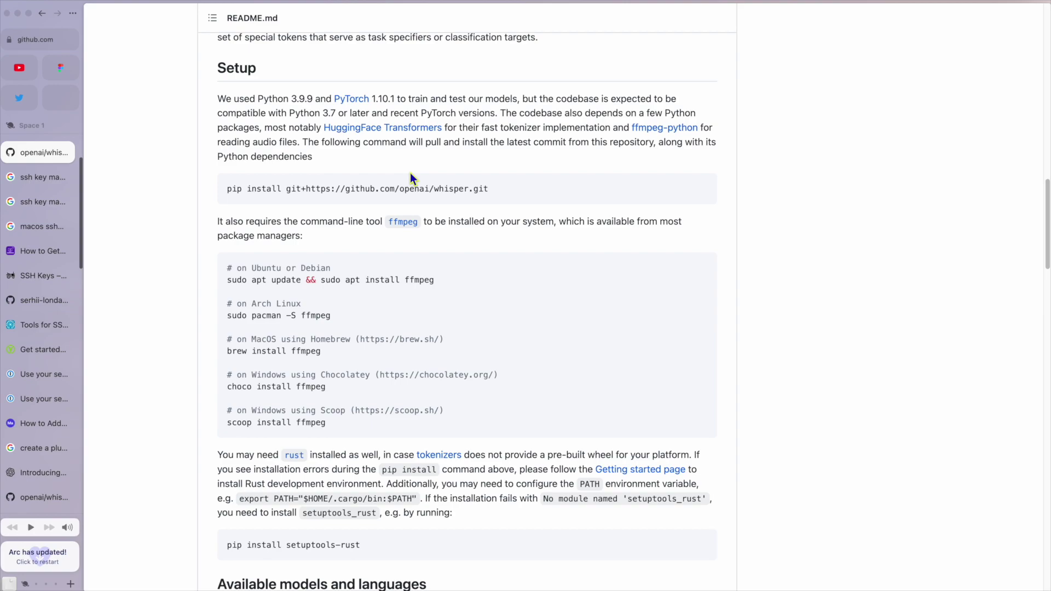
- Scroll the README past the models table and WER chart to the Command-line usage examples
scroll(299, 317, "down", 5)
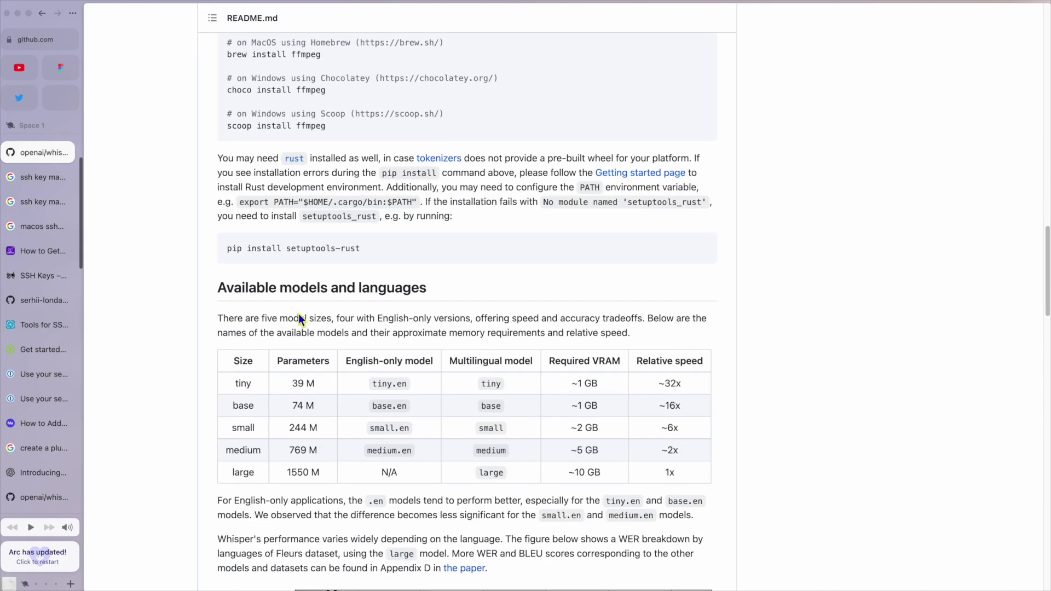
scroll(495, 479, "down", 1)
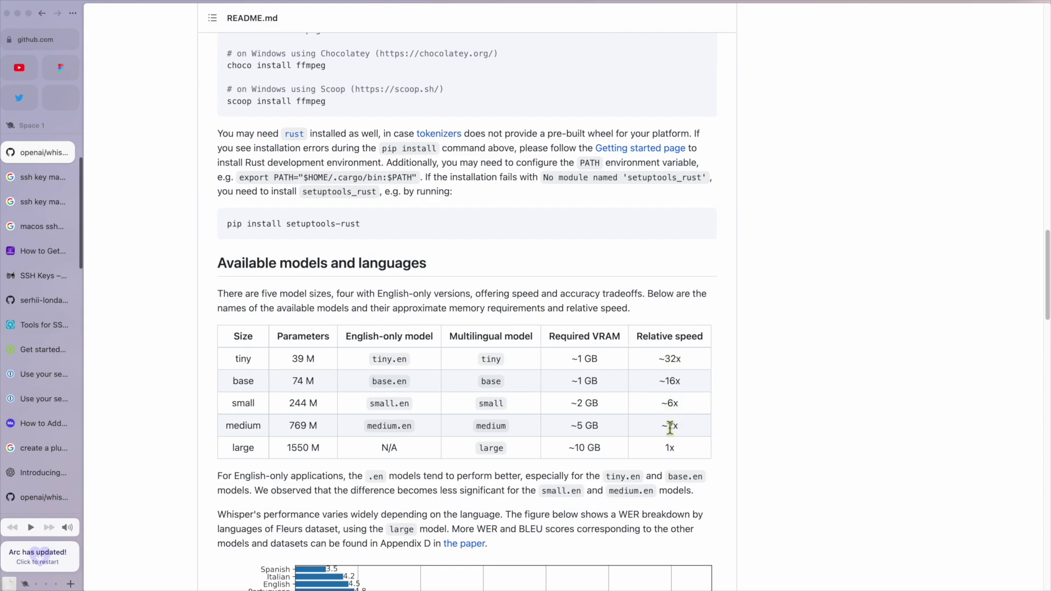
scroll(307, 461, "down", 2)
scroll(306, 462, "down", 15)
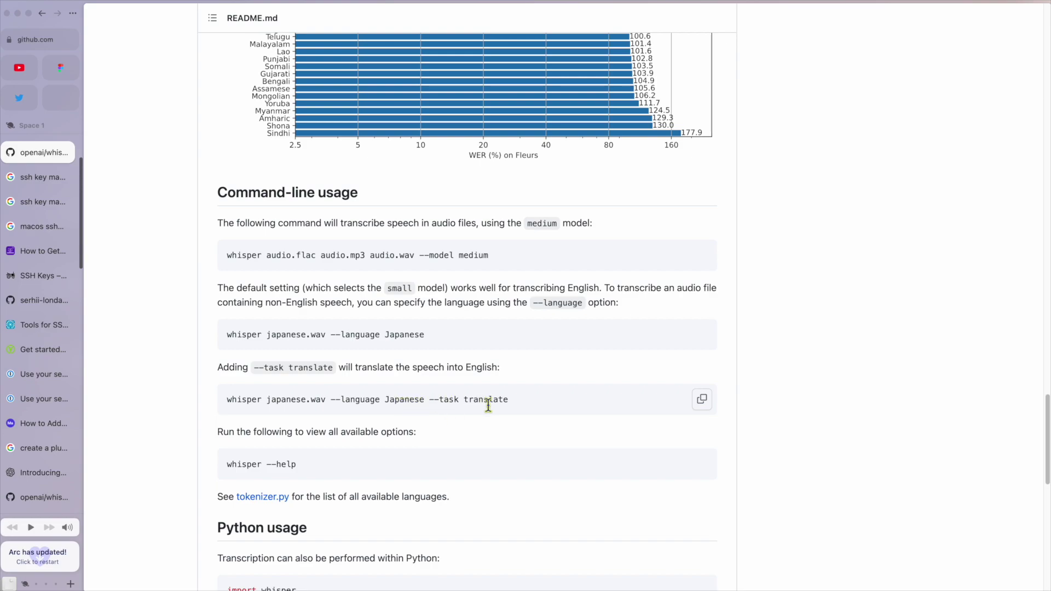
scroll(487, 405, "down", 10)
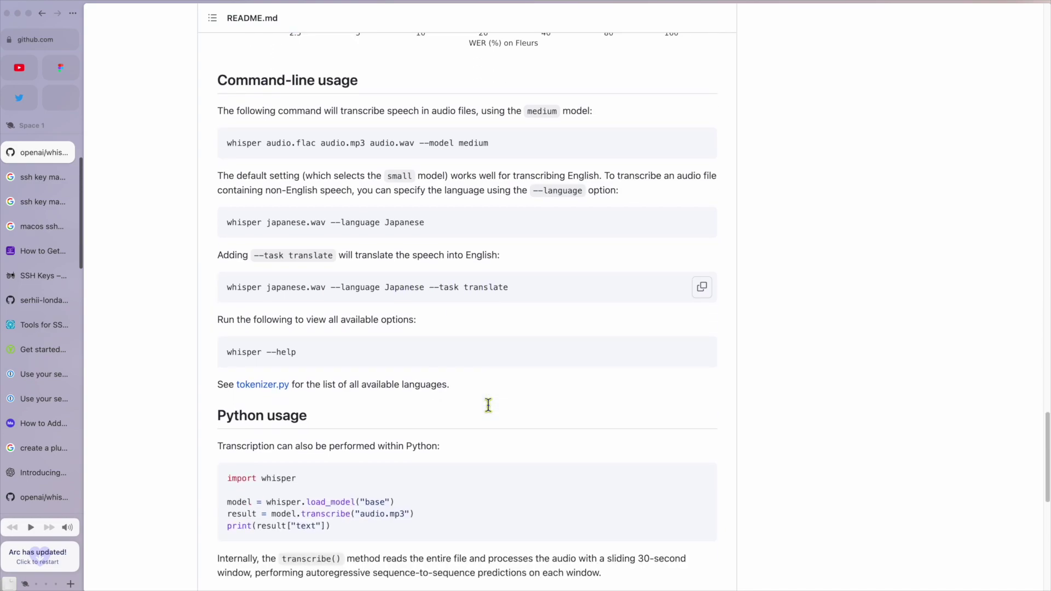
scroll(488, 405, "up", 8)
scroll(488, 408, "up", 1)
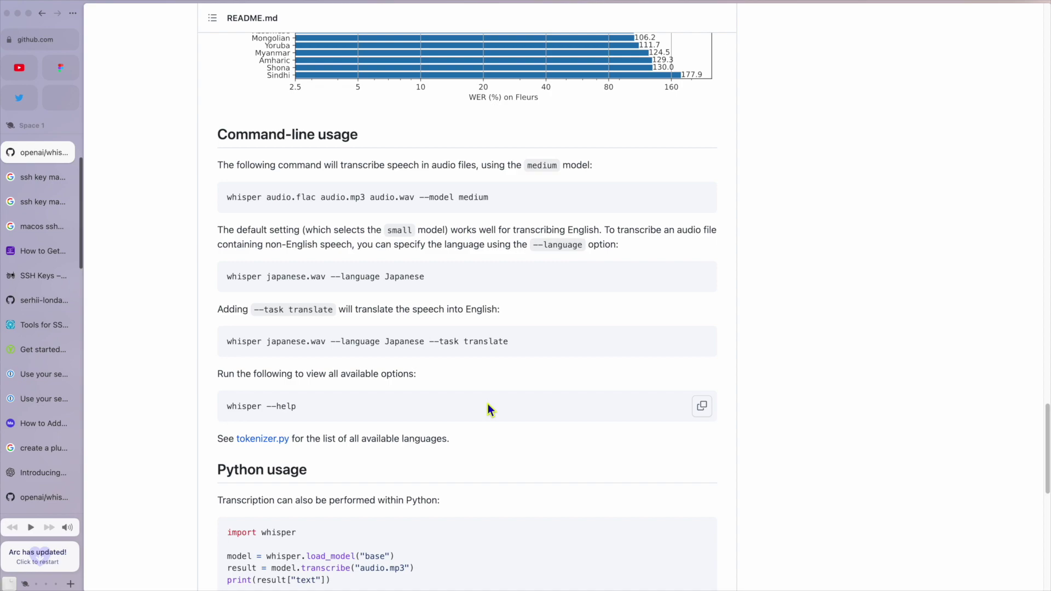
key("super+Tab")
key("super+Tab")
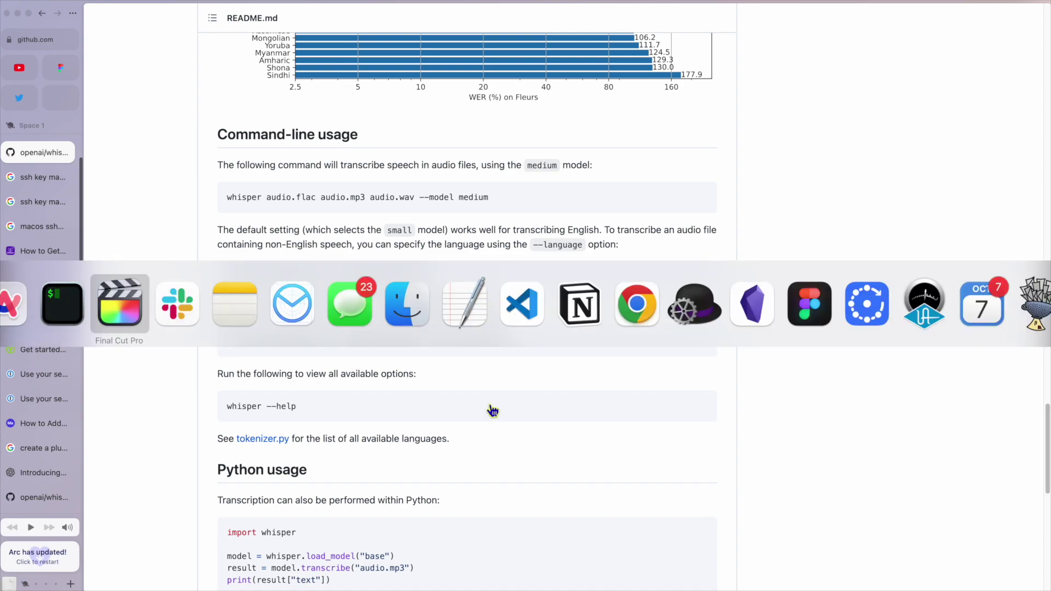
- Import Whisper.mp3.srt from Downloads as SRT English captions into the Whisper timeline
scroll(290, 428, "left", 15)
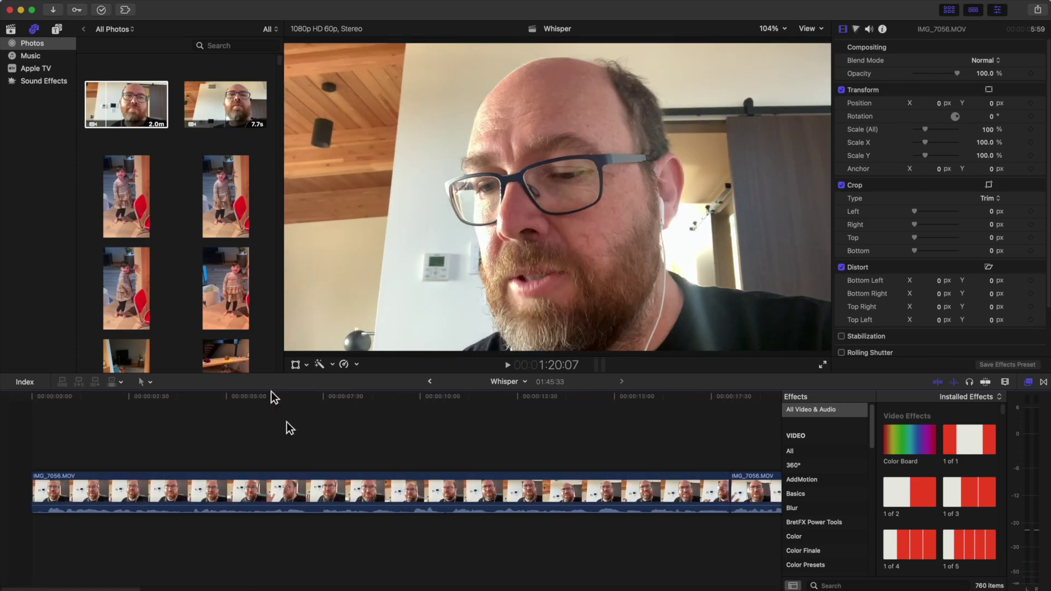
left_click(52, 2)
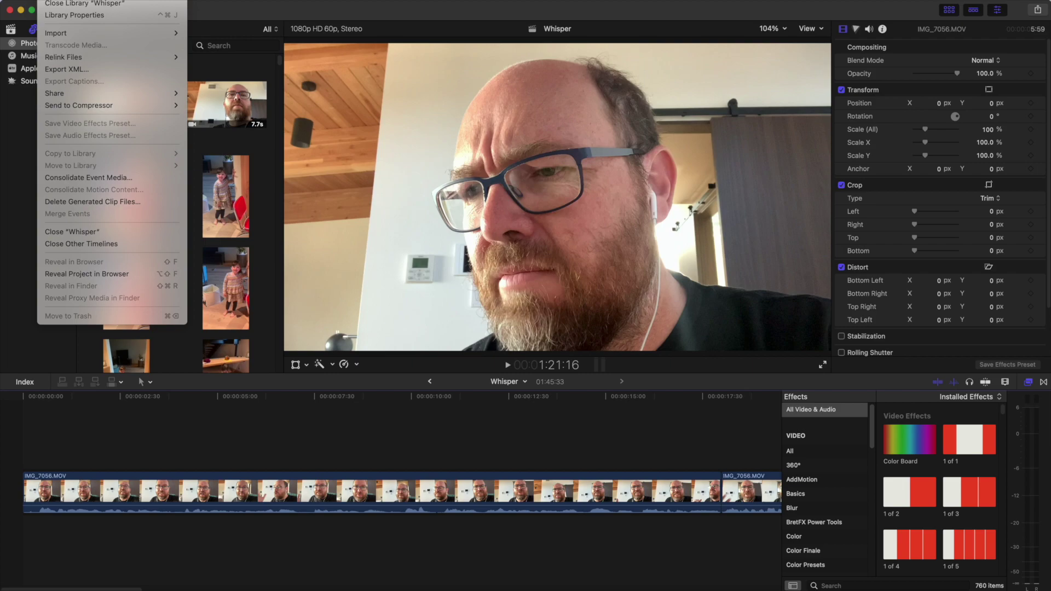
mouse_move(65, 34)
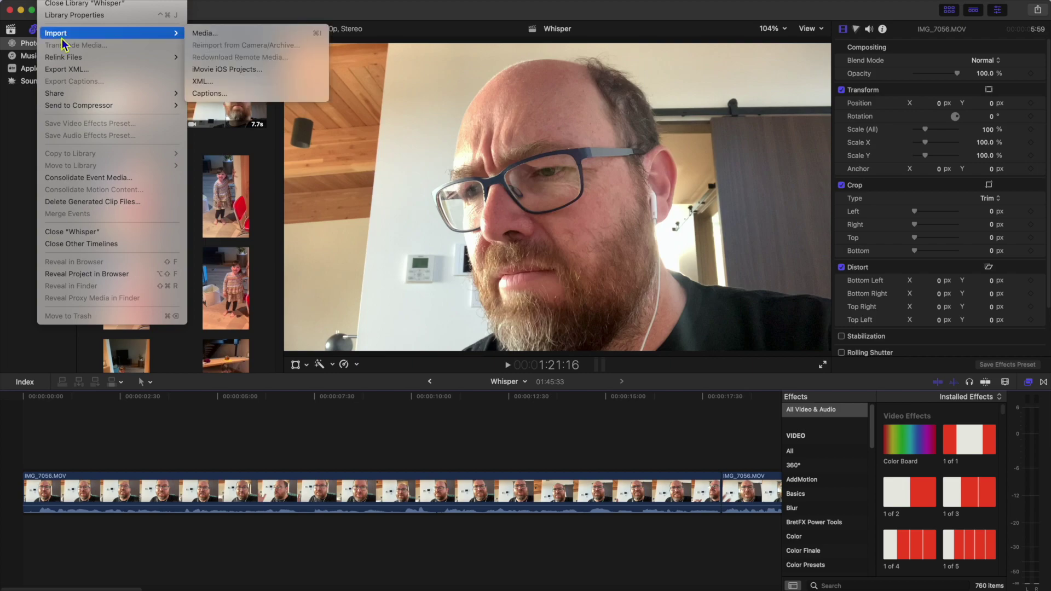
left_click(239, 96)
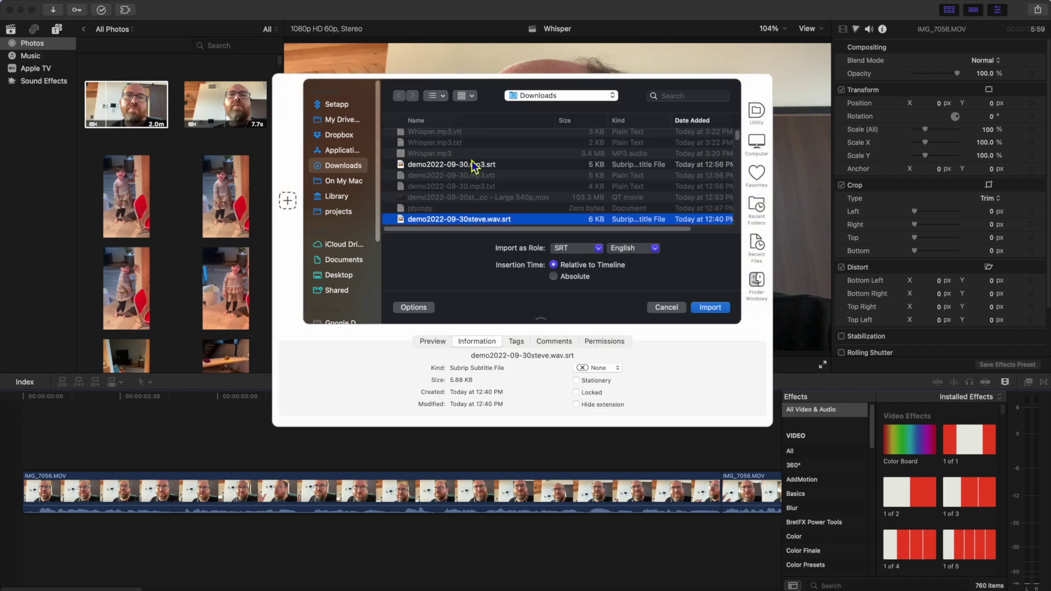
scroll(444, 159, "up", 2)
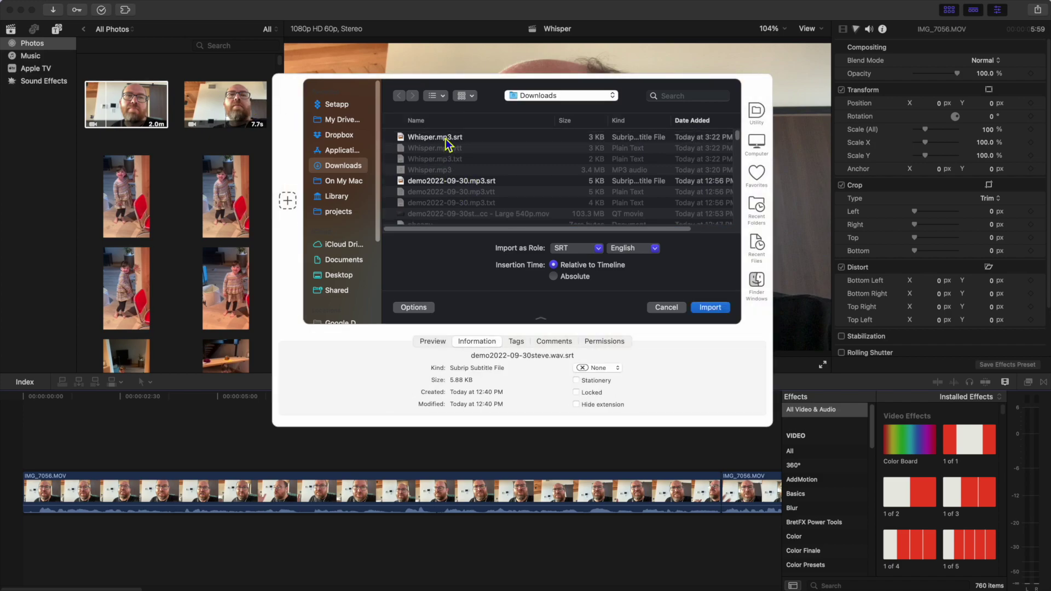
left_click(445, 139)
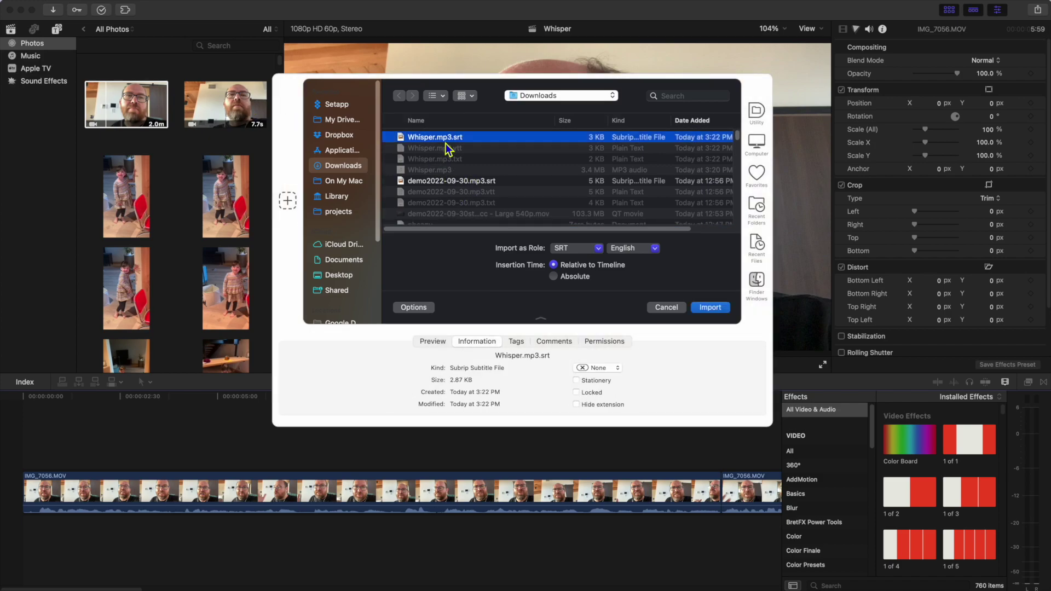
left_click(710, 308)
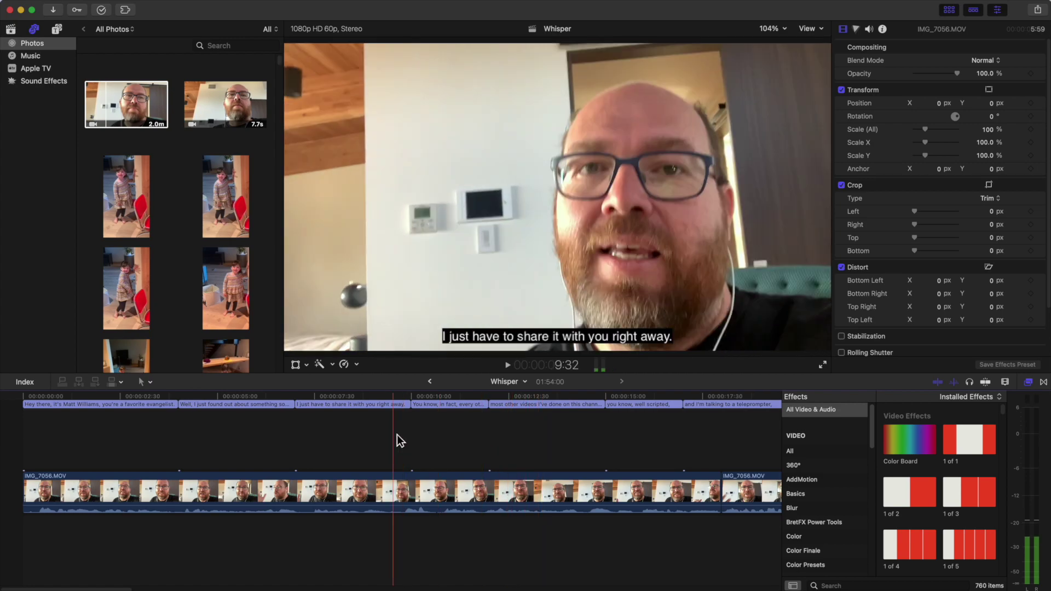
key("space")
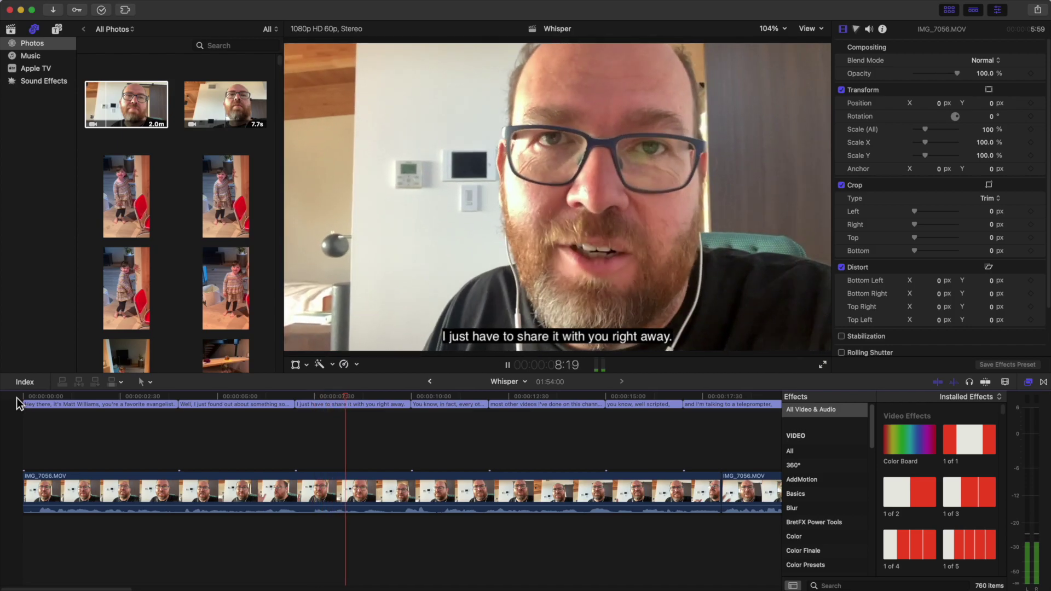
key("space")
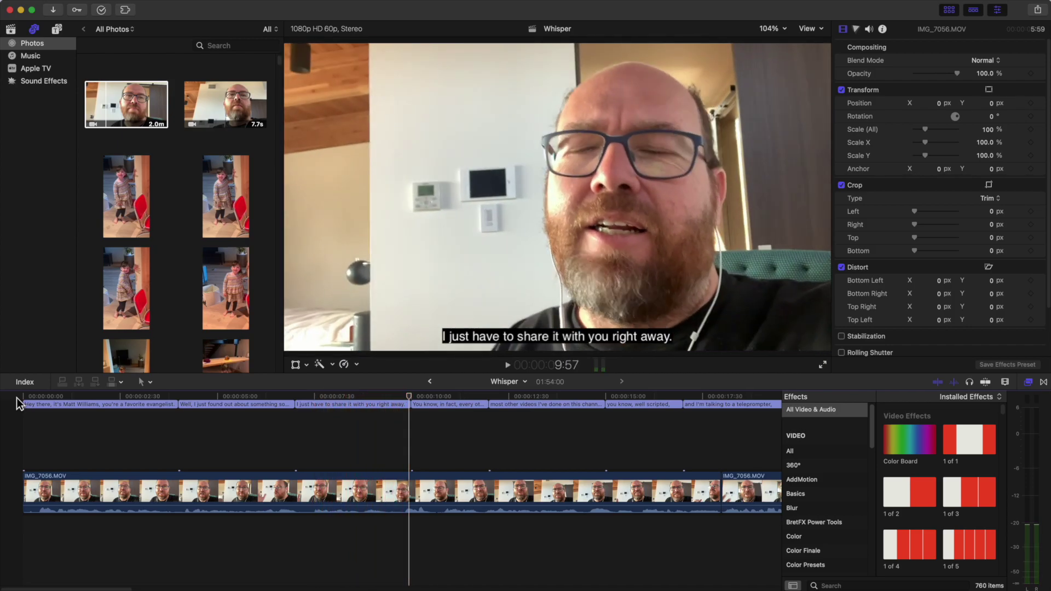